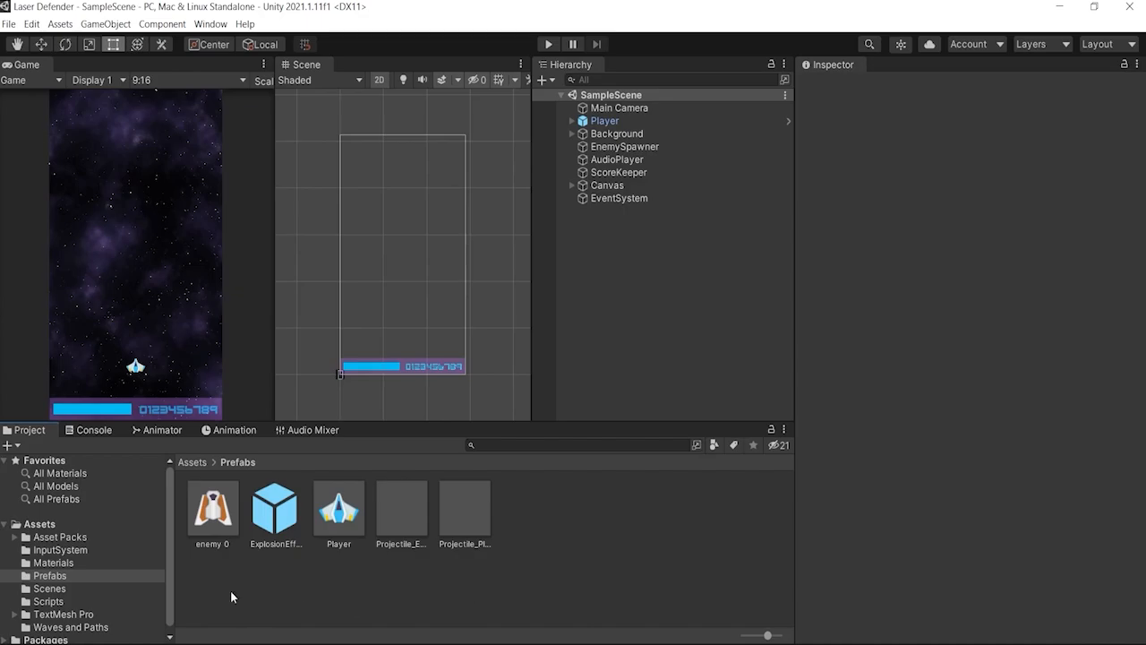
- Rename the SampleScene asset in the Scenes folder to Game
click(48, 590)
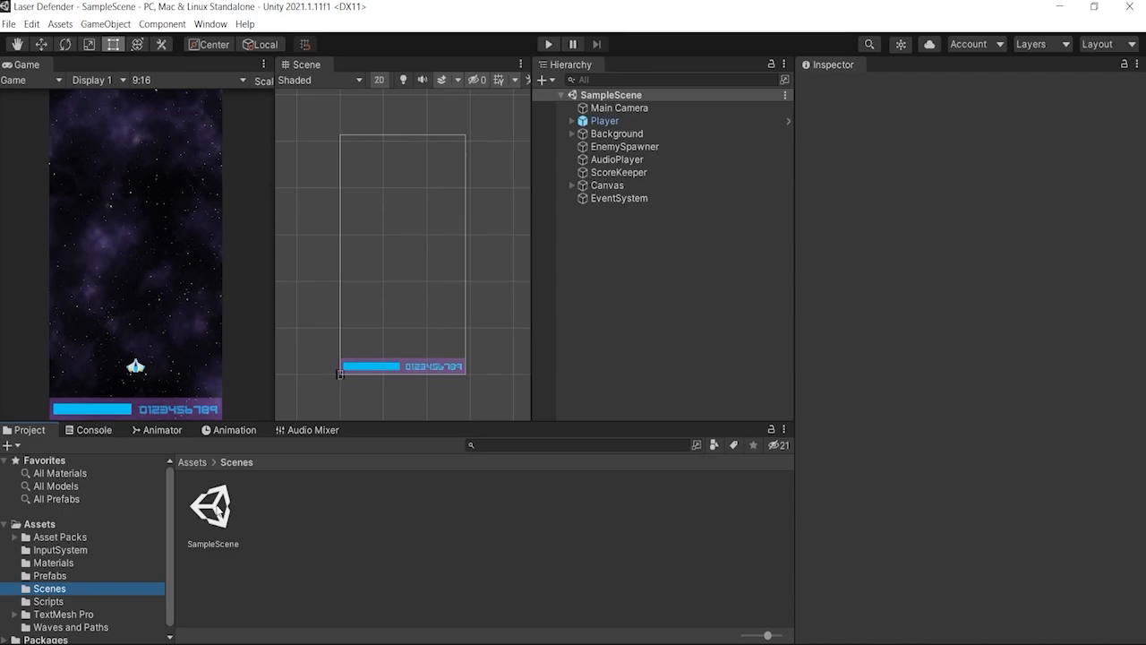
click(215, 508)
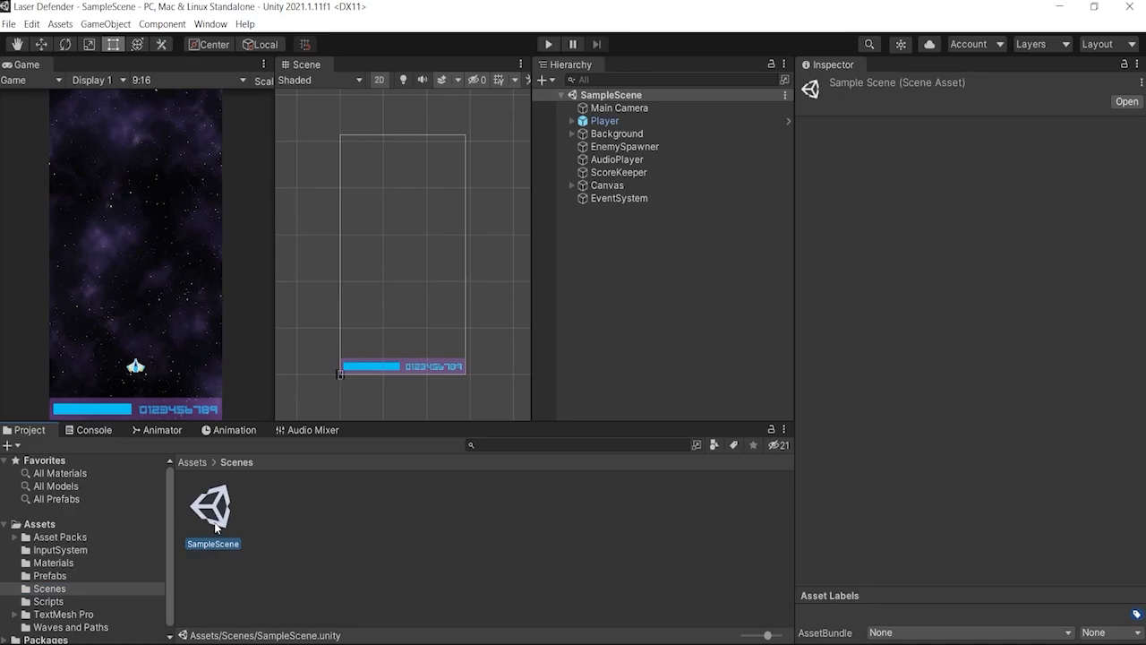
key(F2)
text(Game)
key(Return)
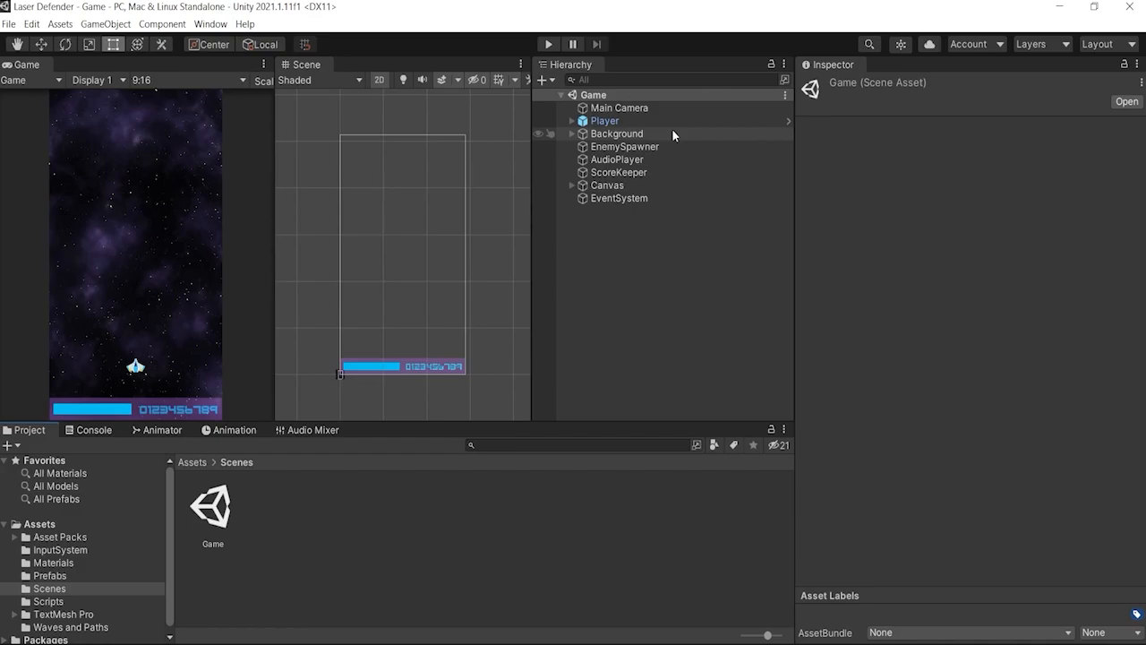
- Turn the scene's Background object into a prefab in the Prefabs folder
click(84, 574)
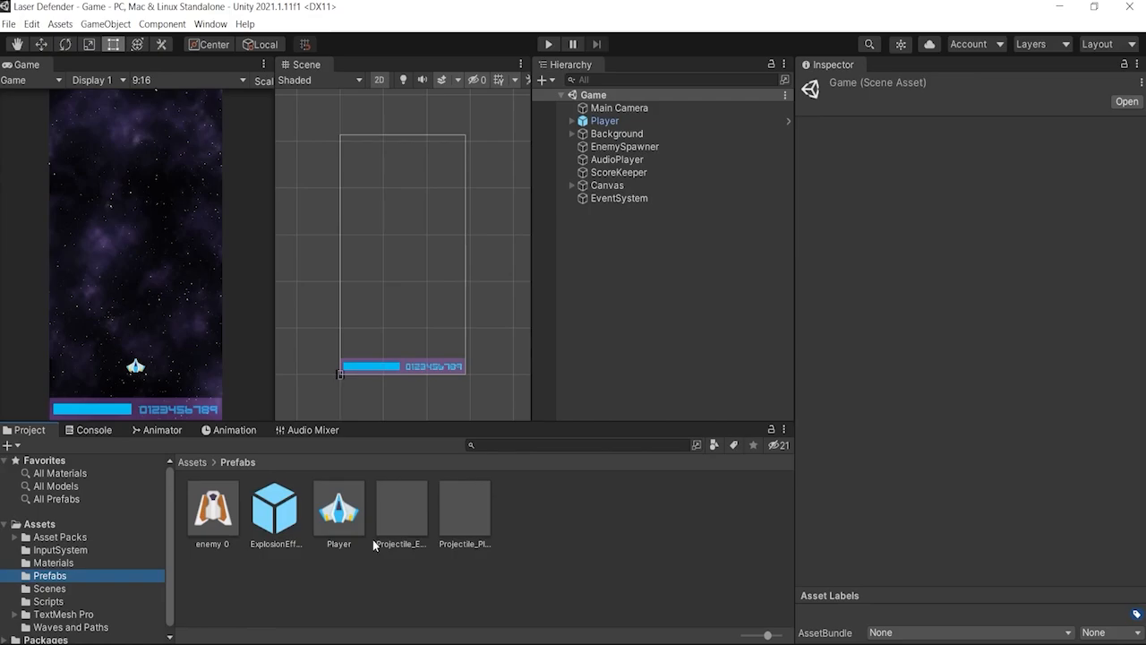
click(641, 136)
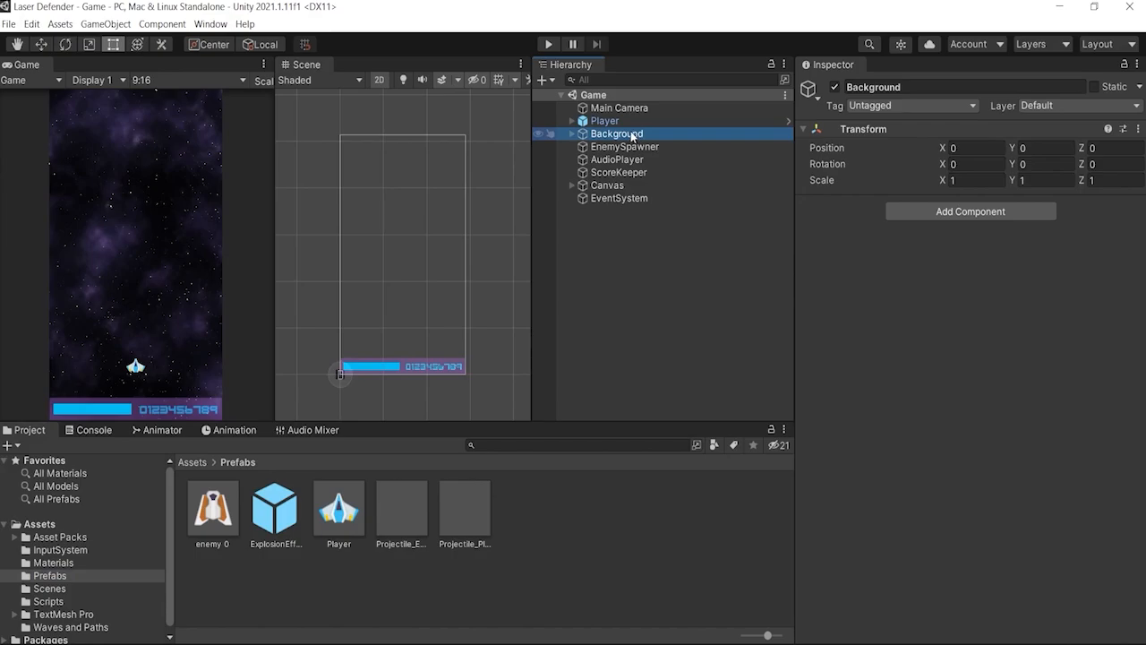
drag(632, 135, 568, 514)
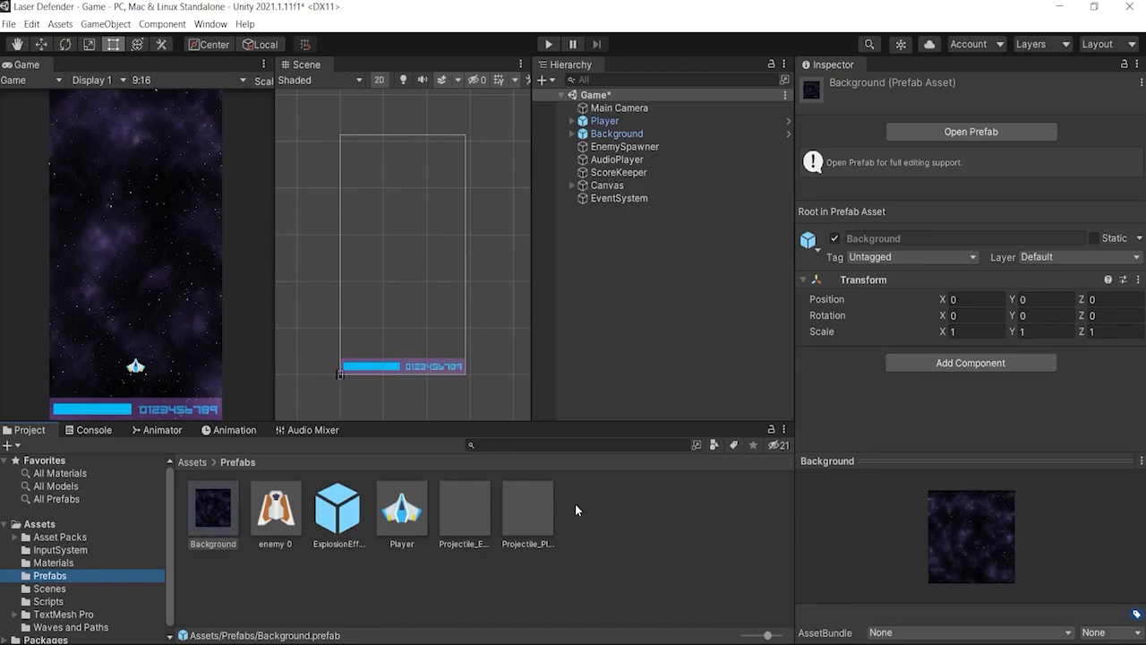
- Make prefabs of the AudioPlayer and ScoreKeeper objects in the Prefabs folder
click(617, 163)
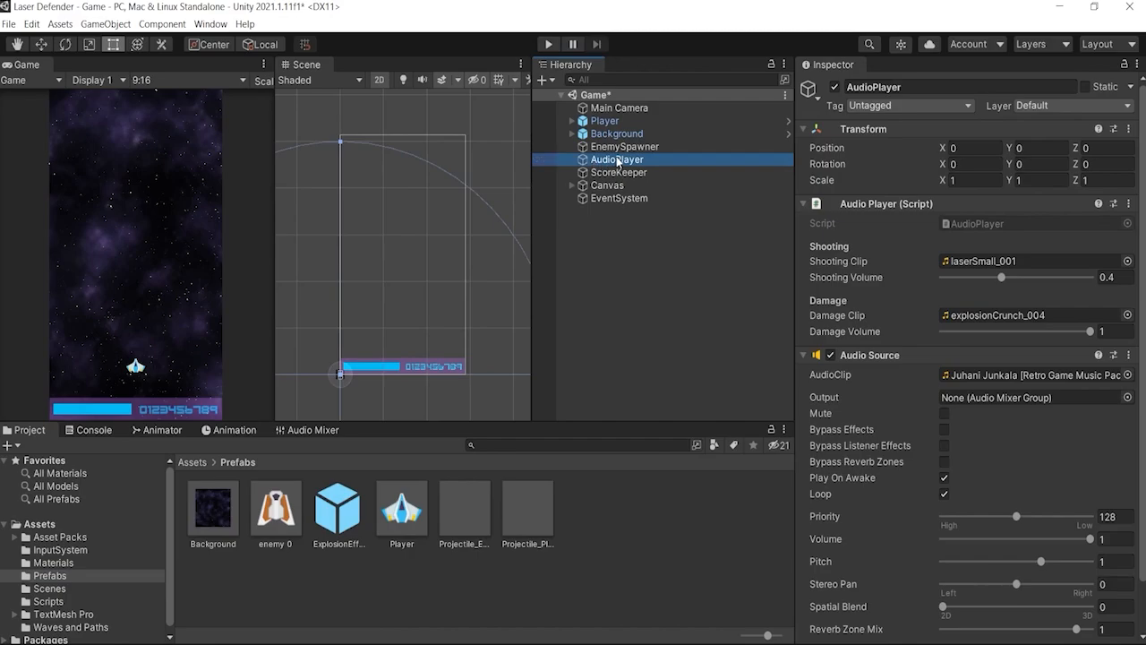
drag(616, 158, 610, 518)
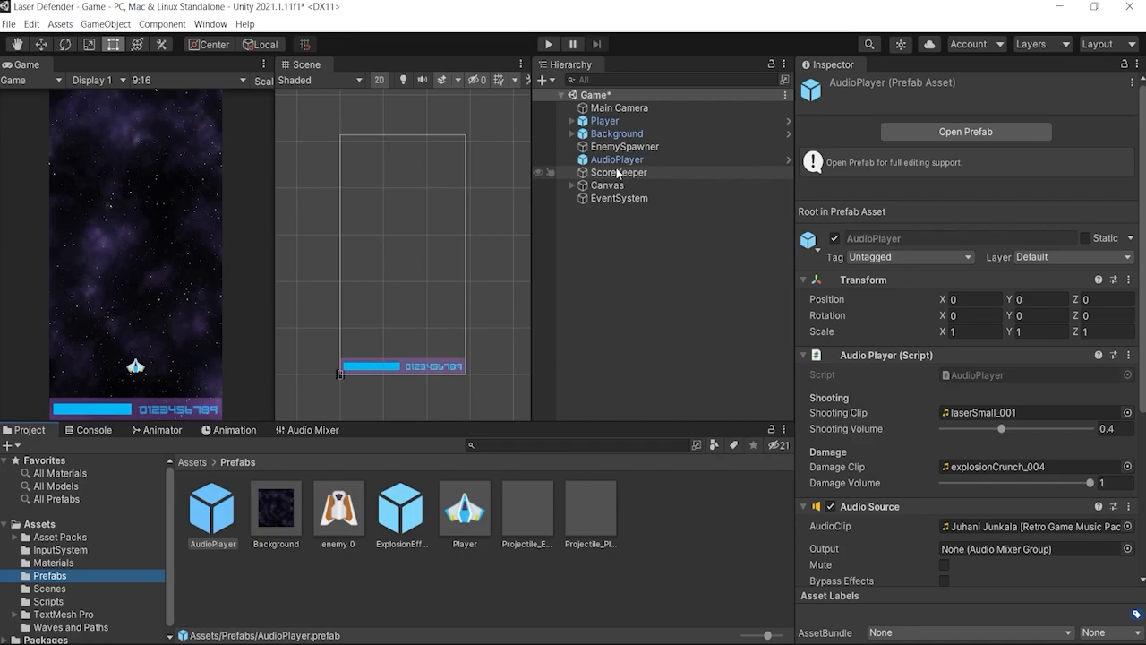
click(617, 172)
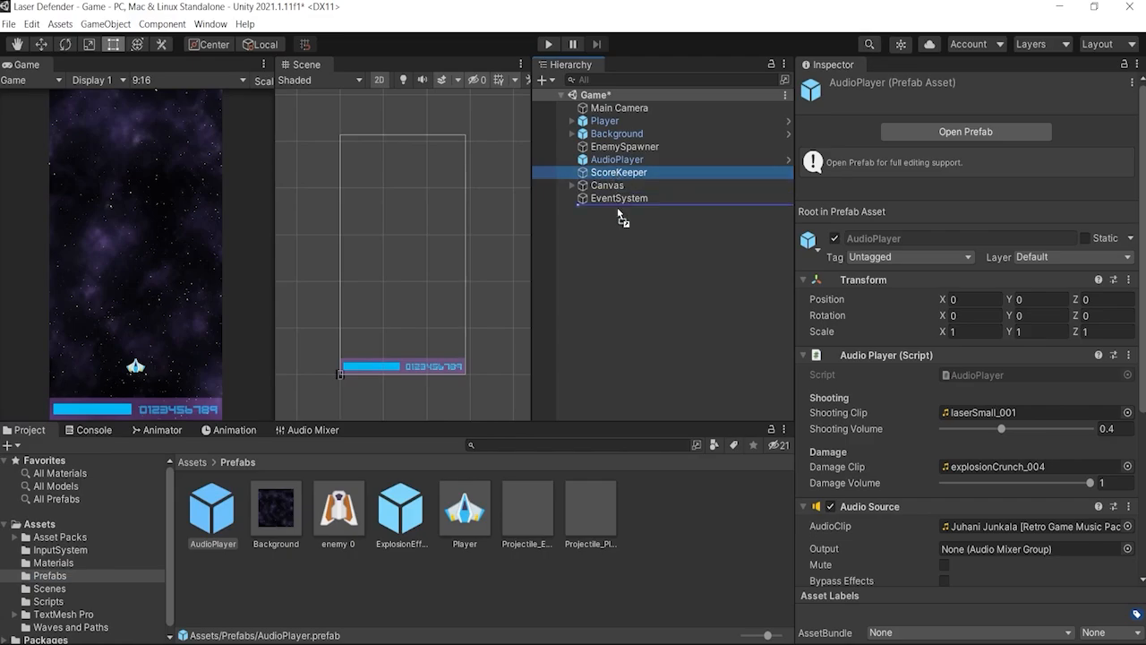
click(690, 485)
drag(691, 488, 694, 512)
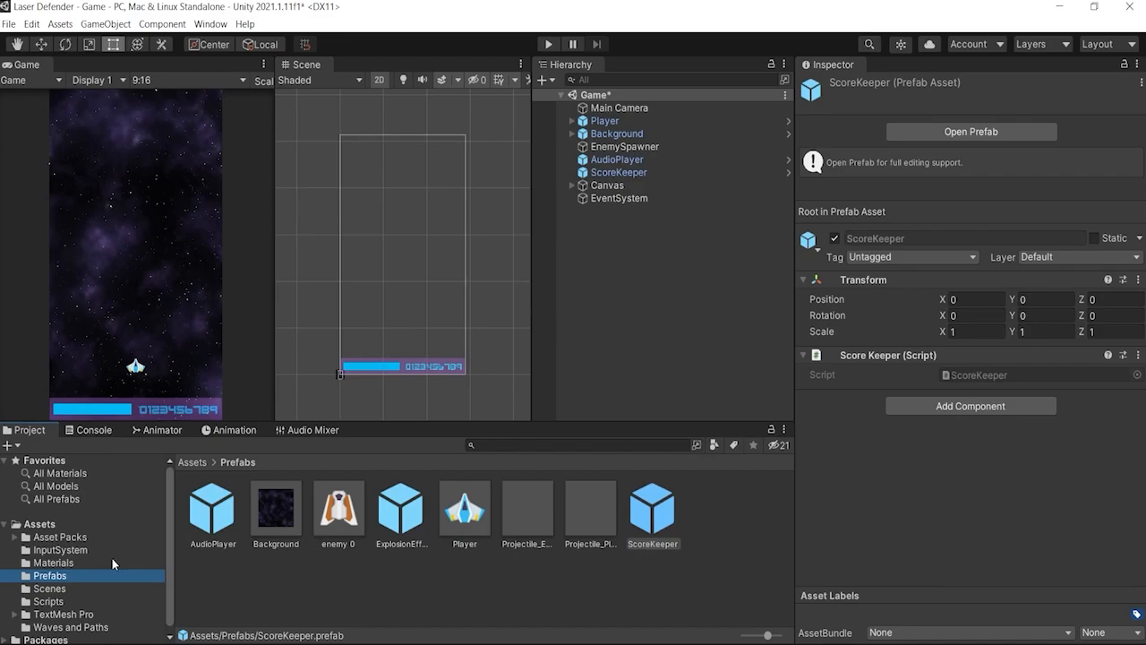
- Create a scene named MainMenu in the Scenes folder and open it, saving the changes to the Game scene
click(49, 588)
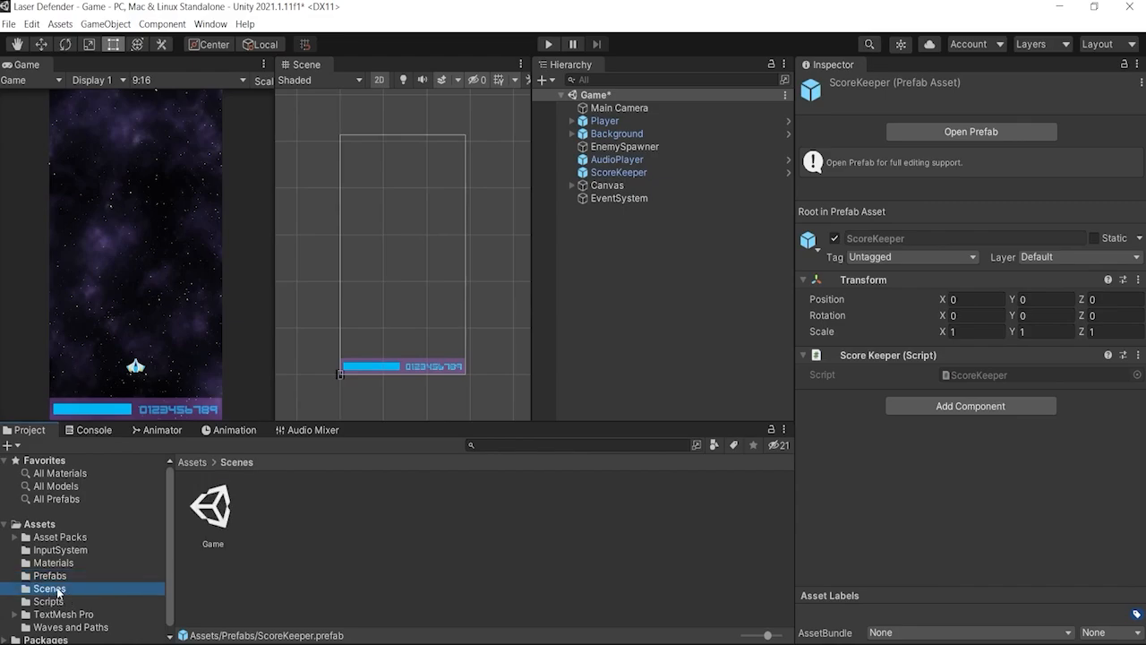
right_click(278, 515)
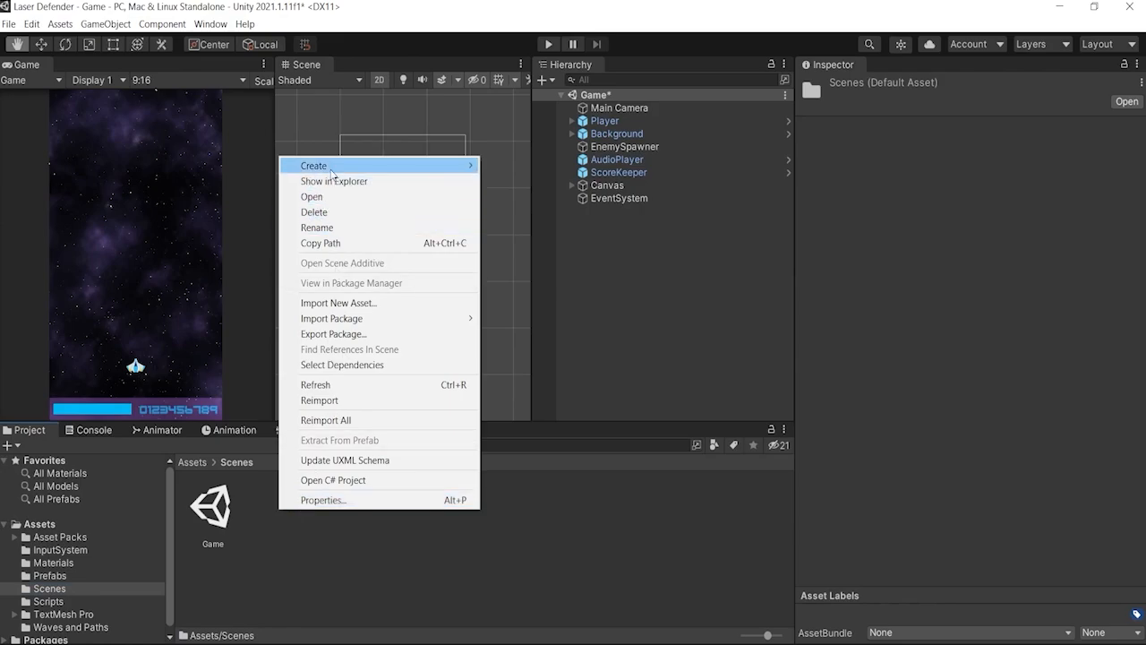
mouse_move(331, 170)
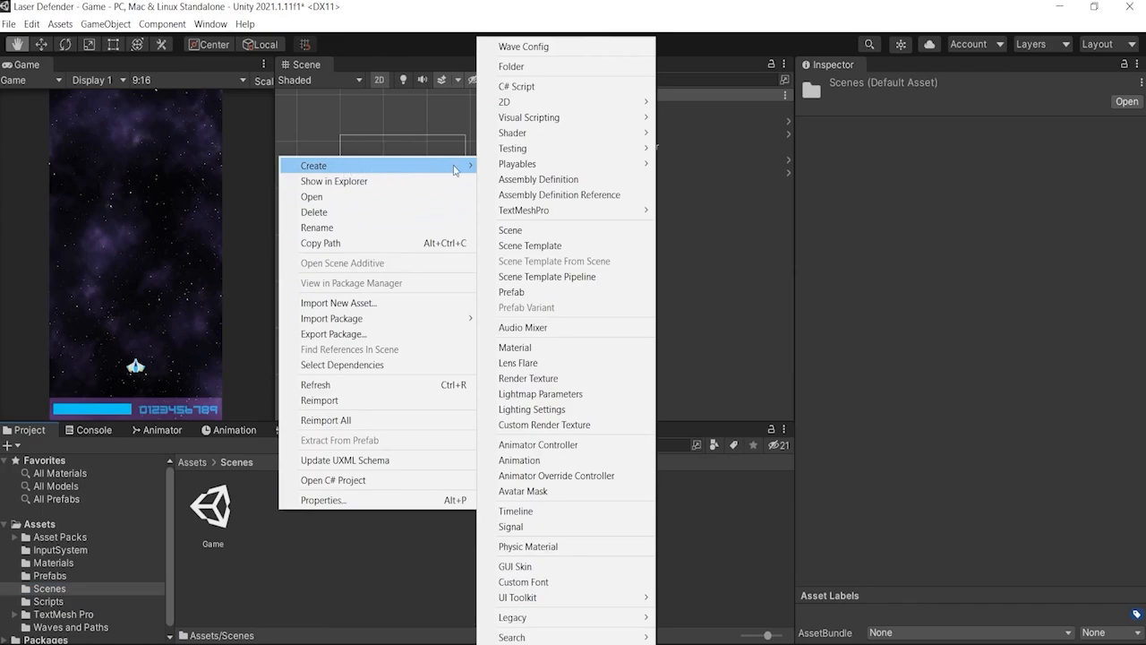
click(512, 230)
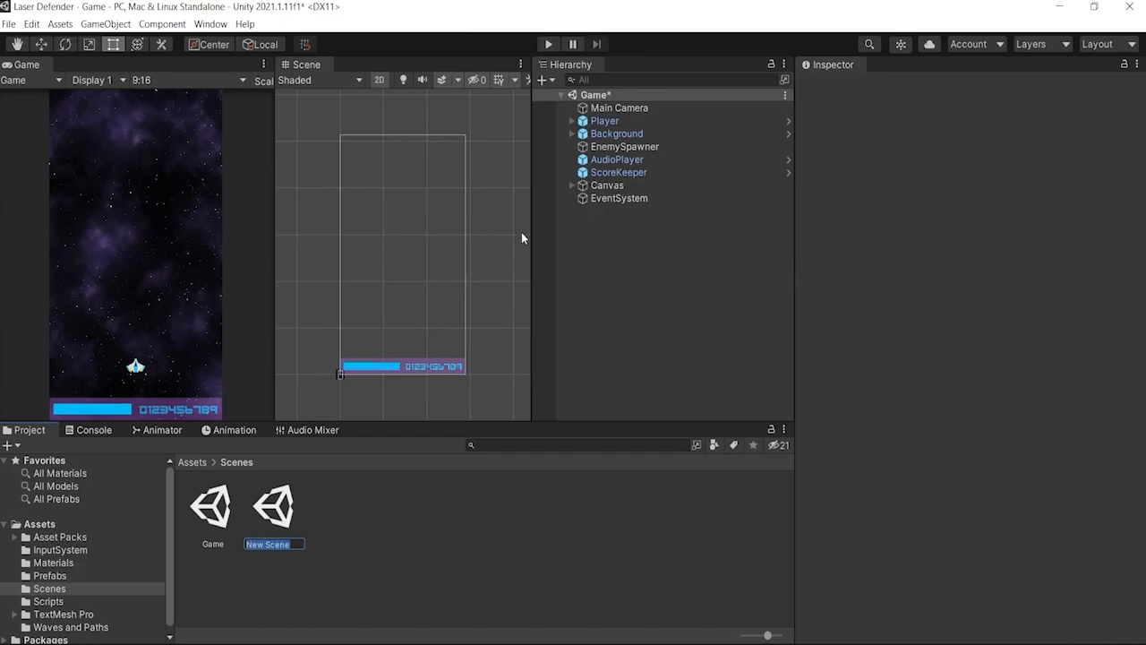
text(MainMenu)
key(Return)
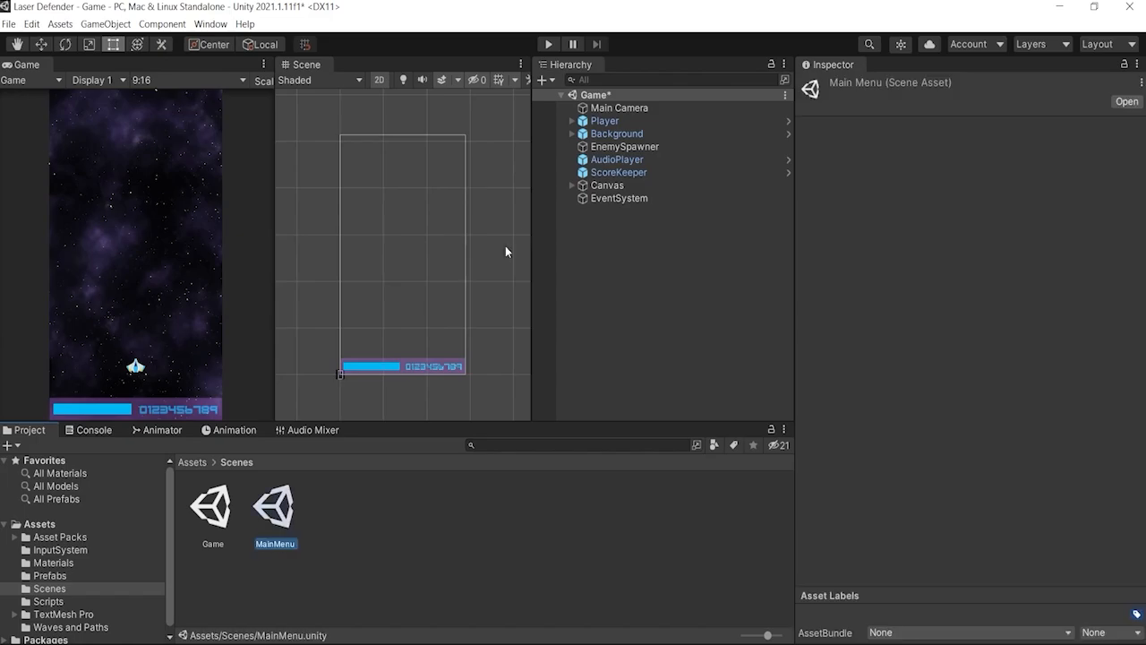
double_click(283, 512)
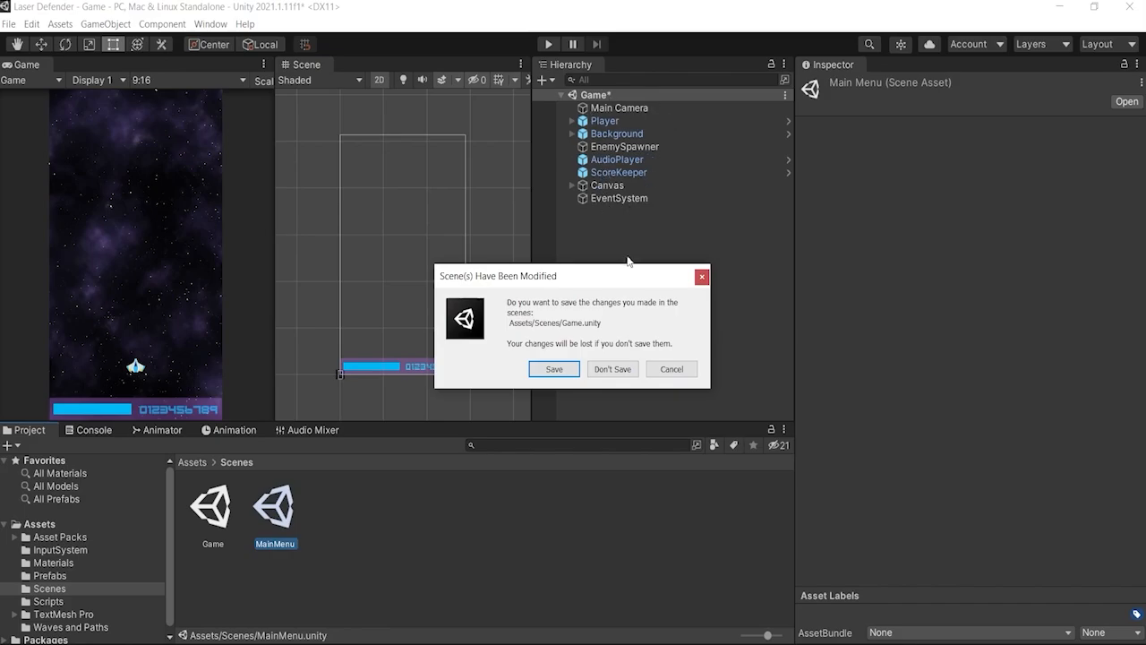
click(555, 370)
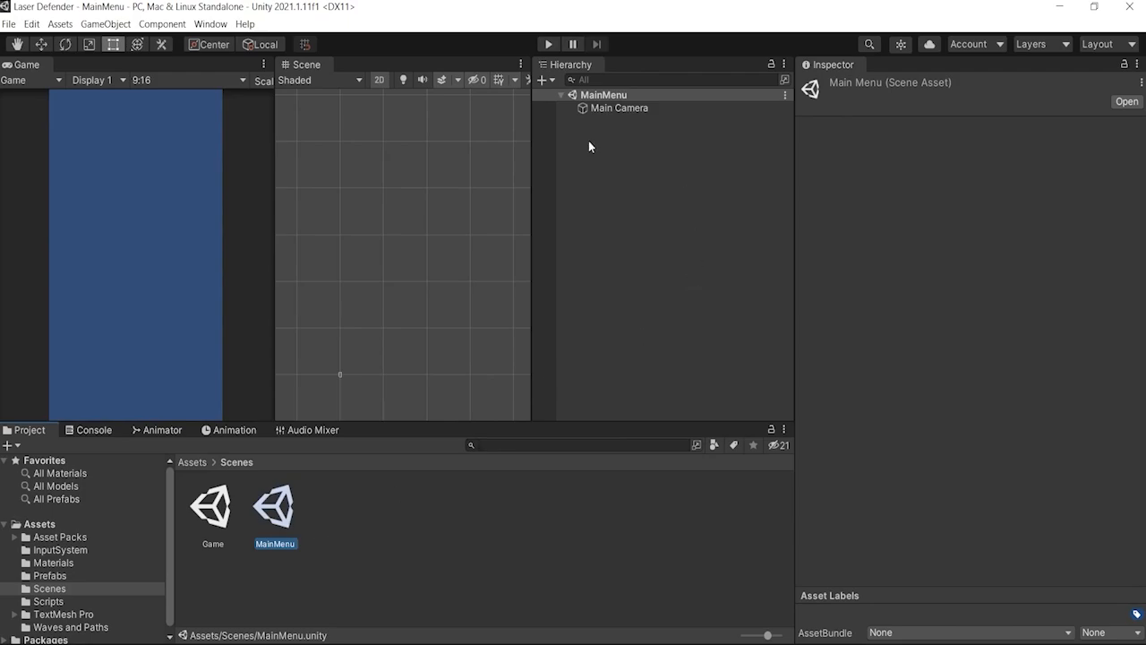
- Add the Background and AudioPlayer prefabs to the MainMenu scene and deactivate the AudioPlayer object
click(49, 576)
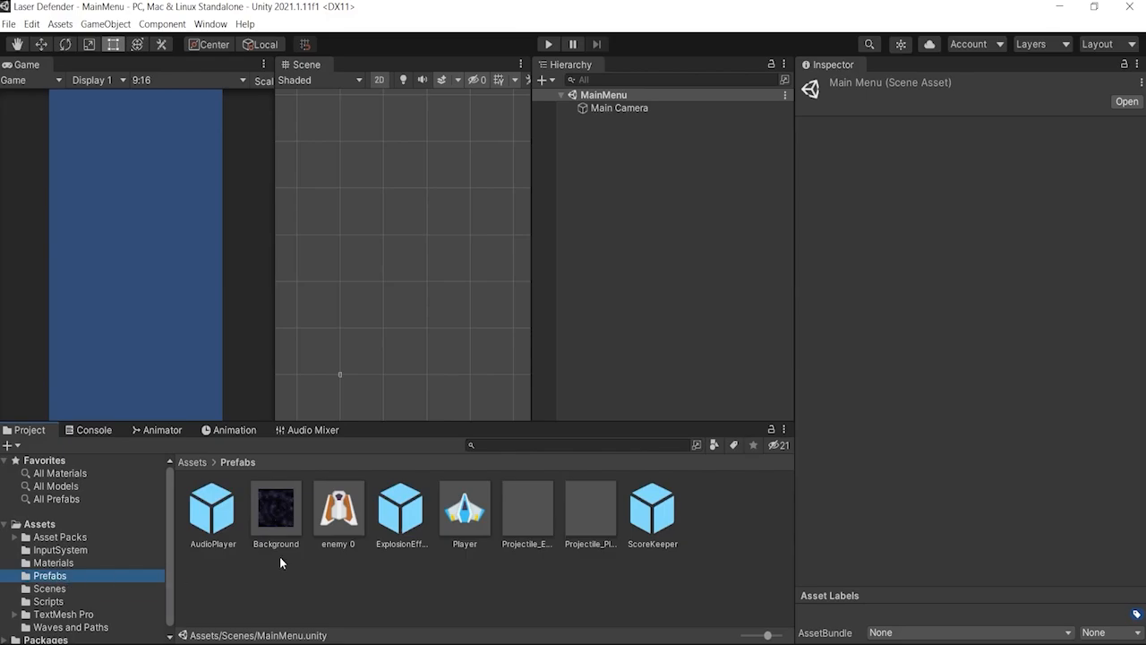
drag(282, 515, 656, 312)
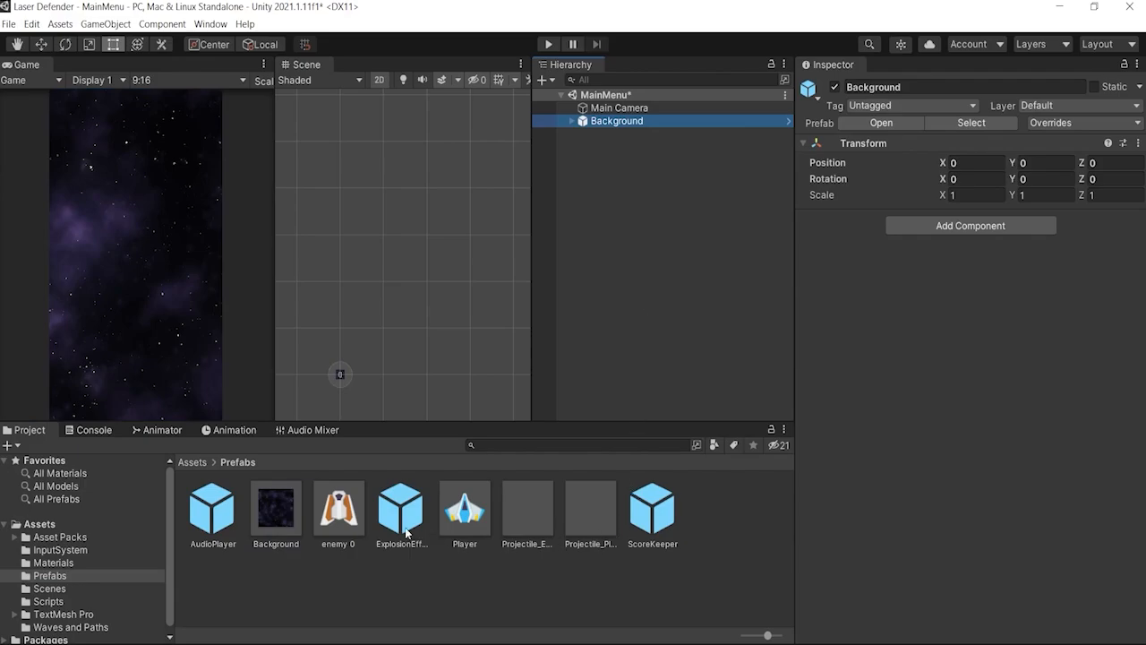
drag(210, 507, 611, 292)
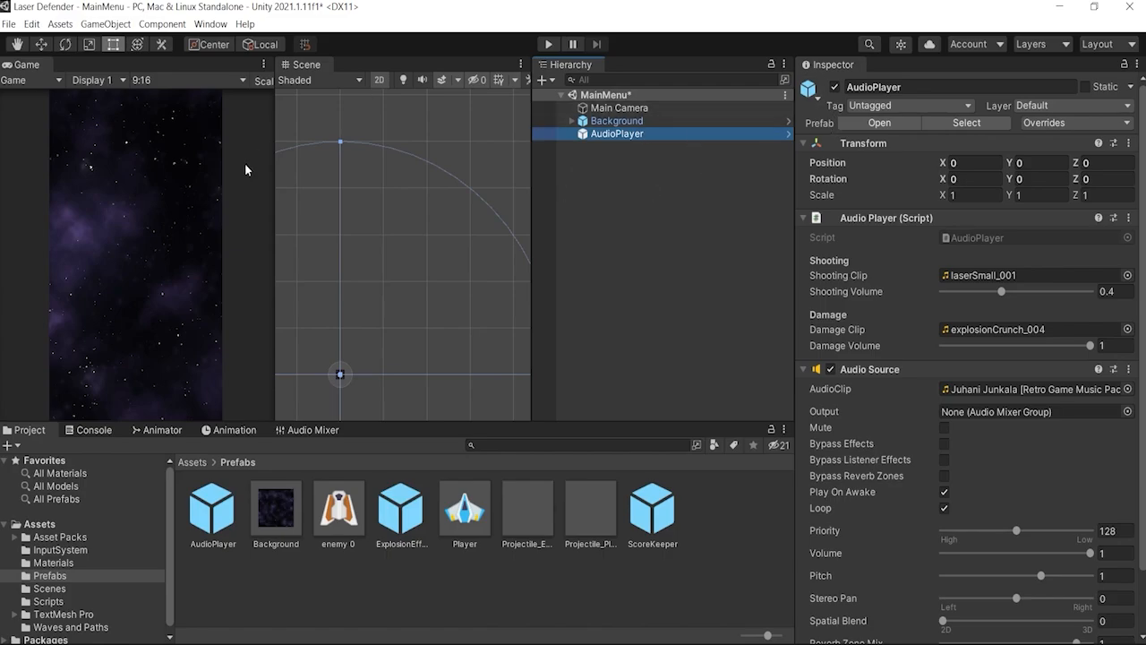
click(835, 89)
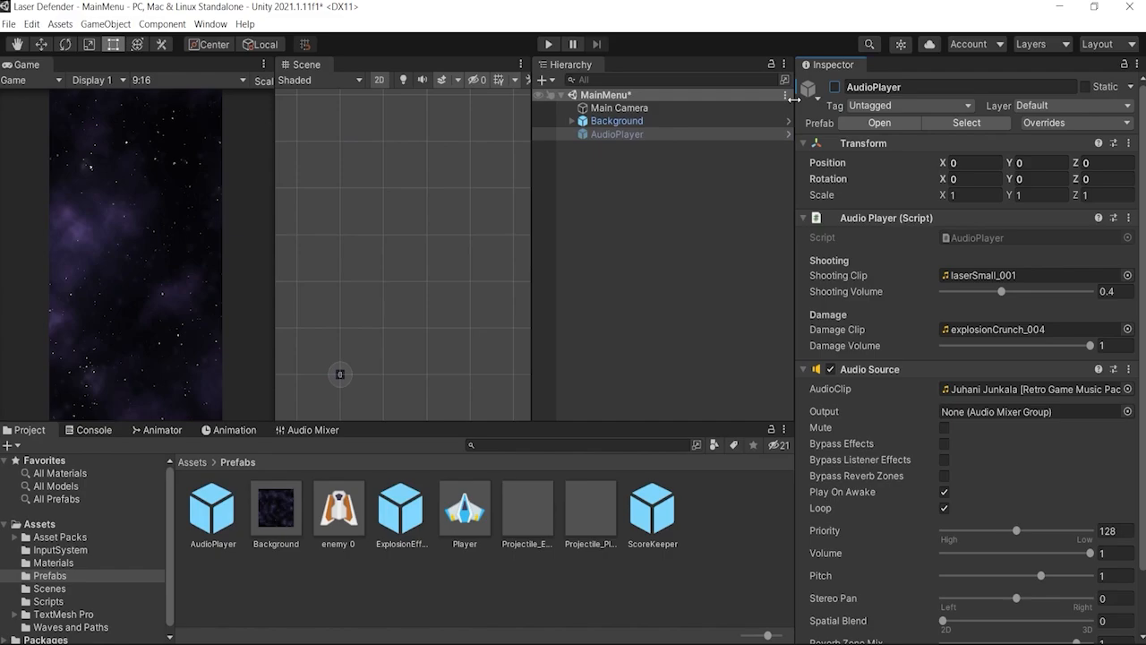
- Add a UI Canvas to the scene and replace the EventSystem's Standalone Input Module with InputSystemUIInputModule
right_click(605, 168)
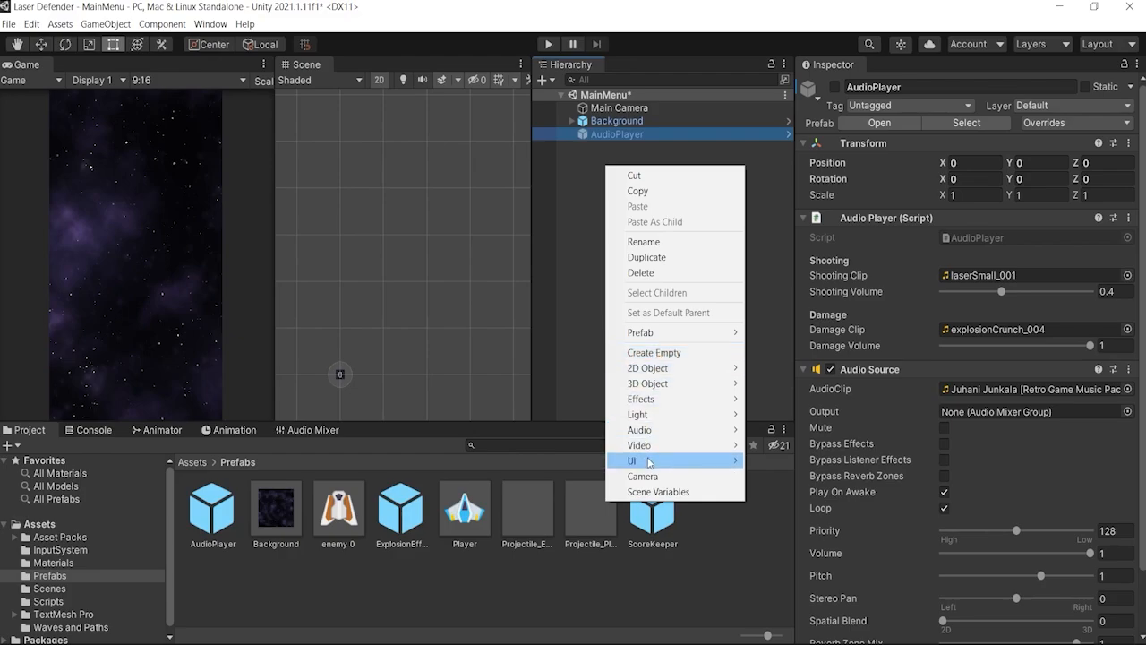
mouse_move(650, 462)
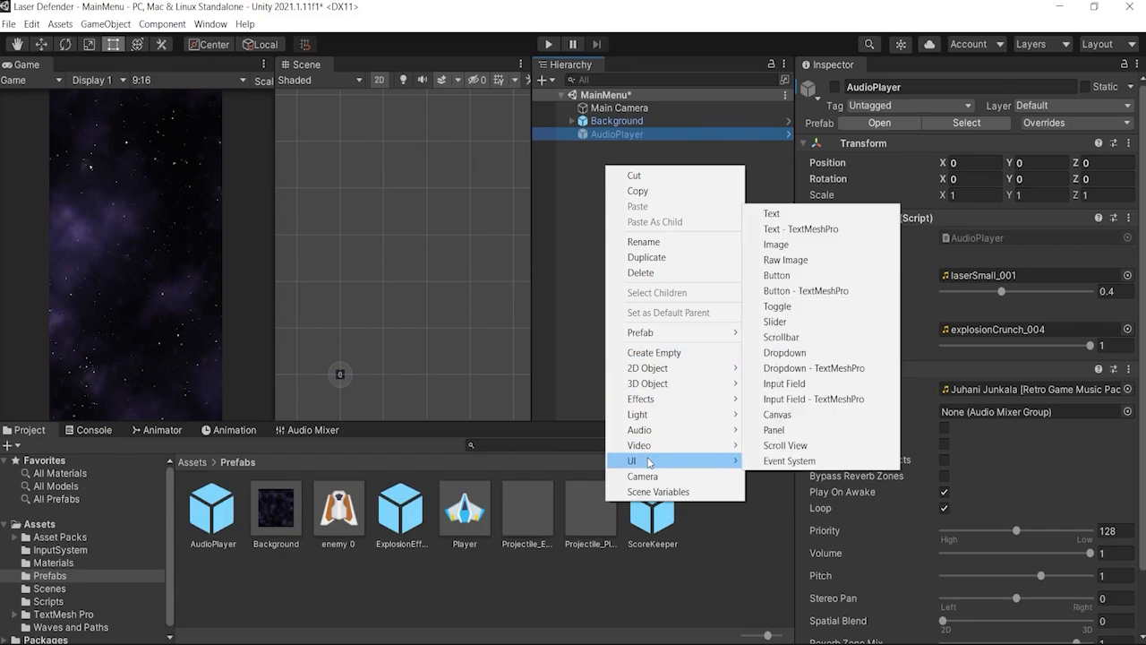
click(778, 415)
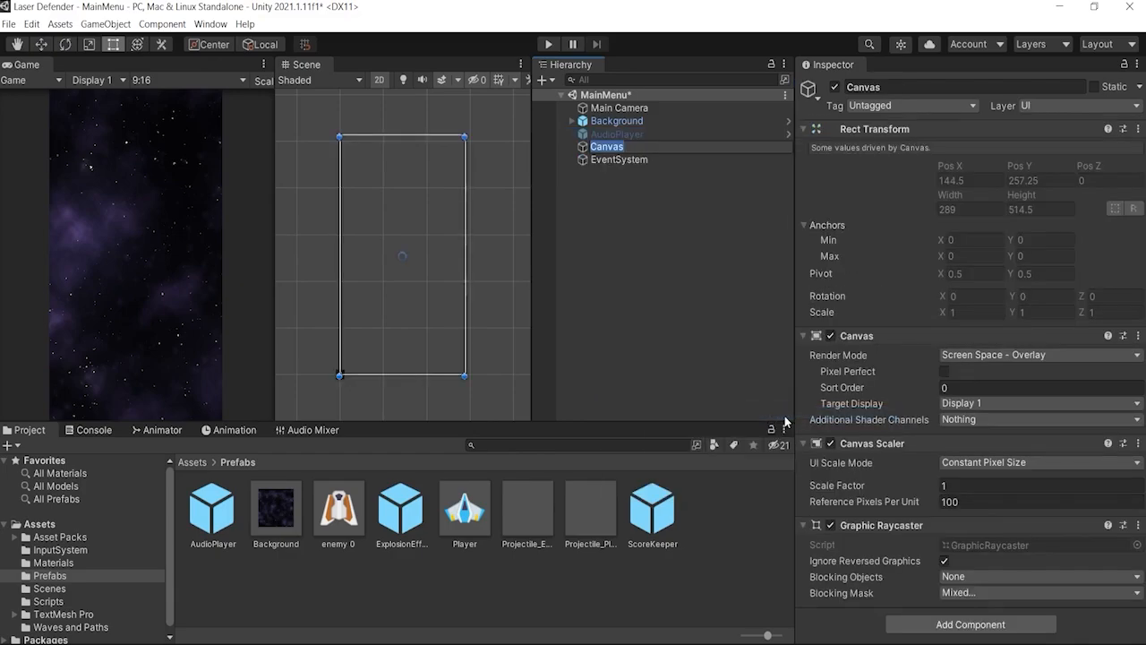
click(618, 162)
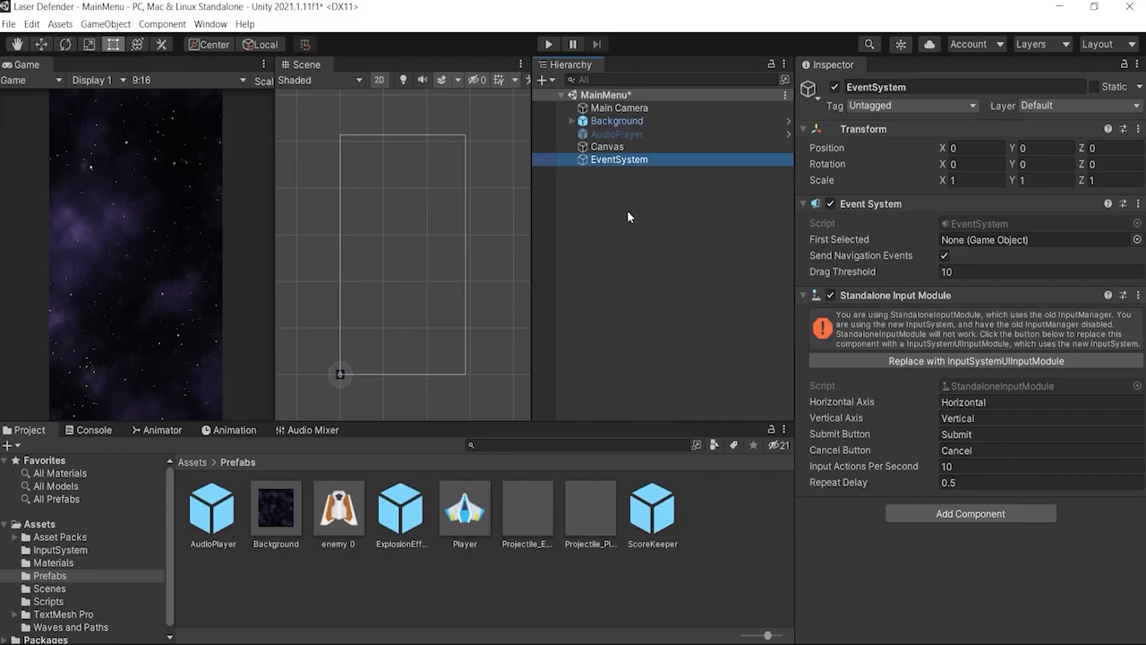
click(917, 362)
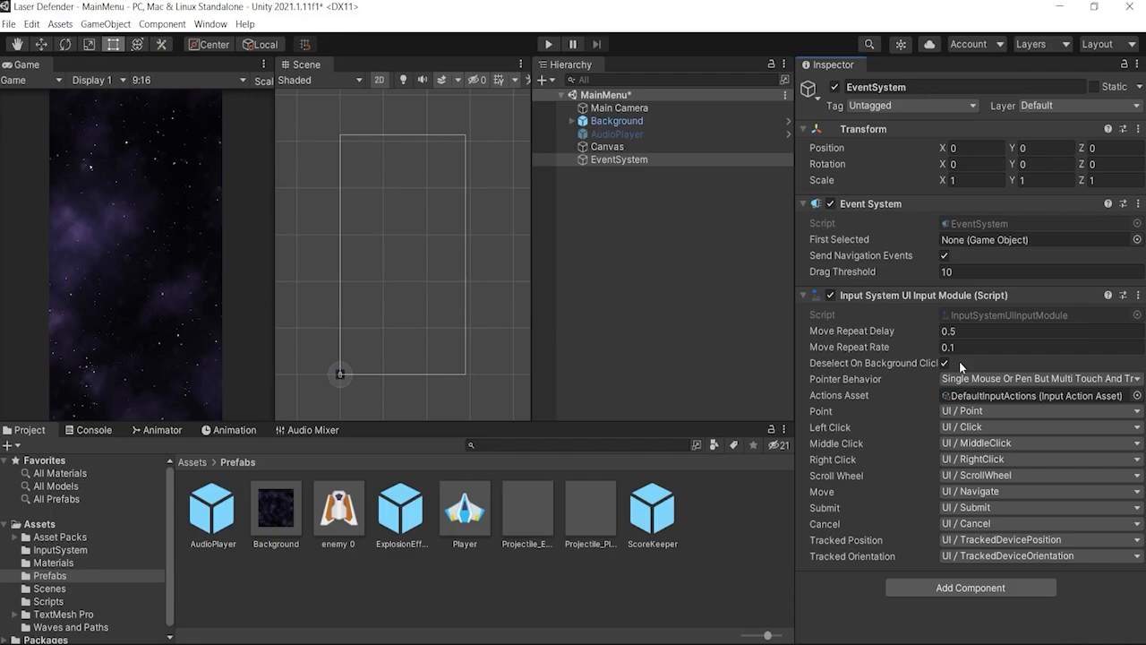
- Add a TextMeshPro button as a child of the Canvas
right_click(616, 151)
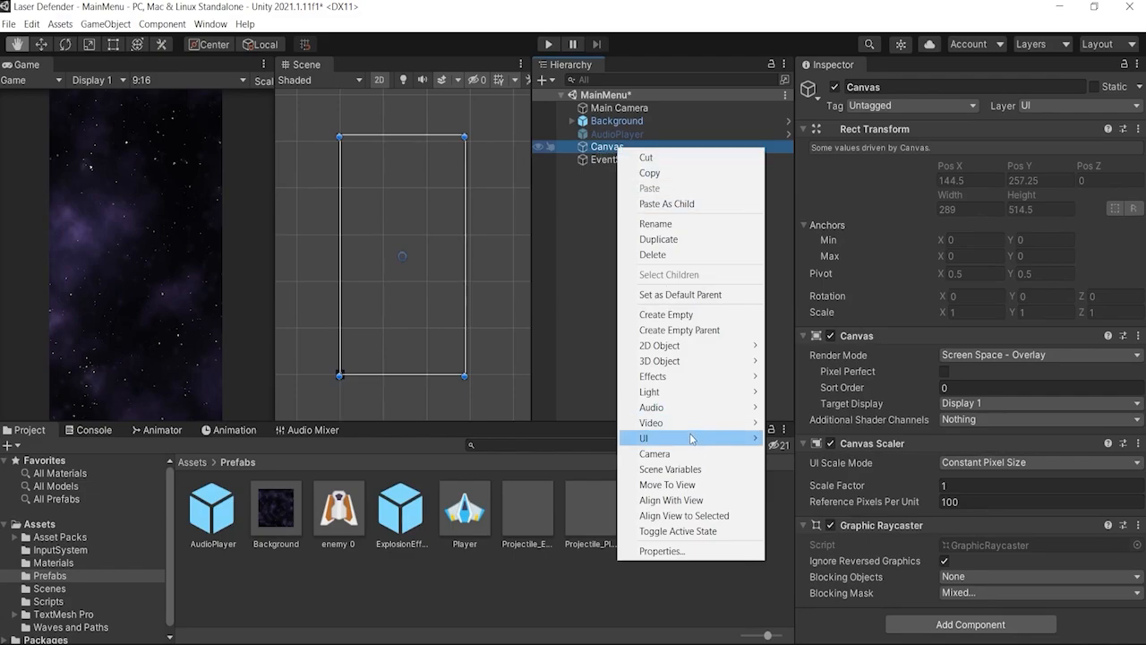
mouse_move(690, 437)
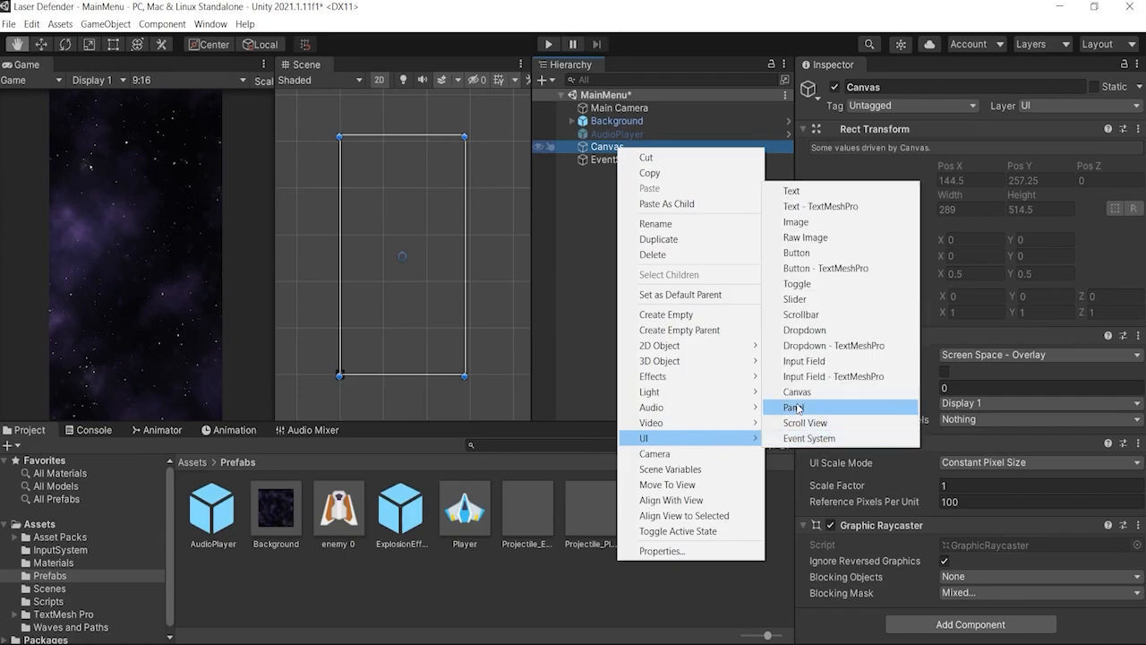
click(800, 272)
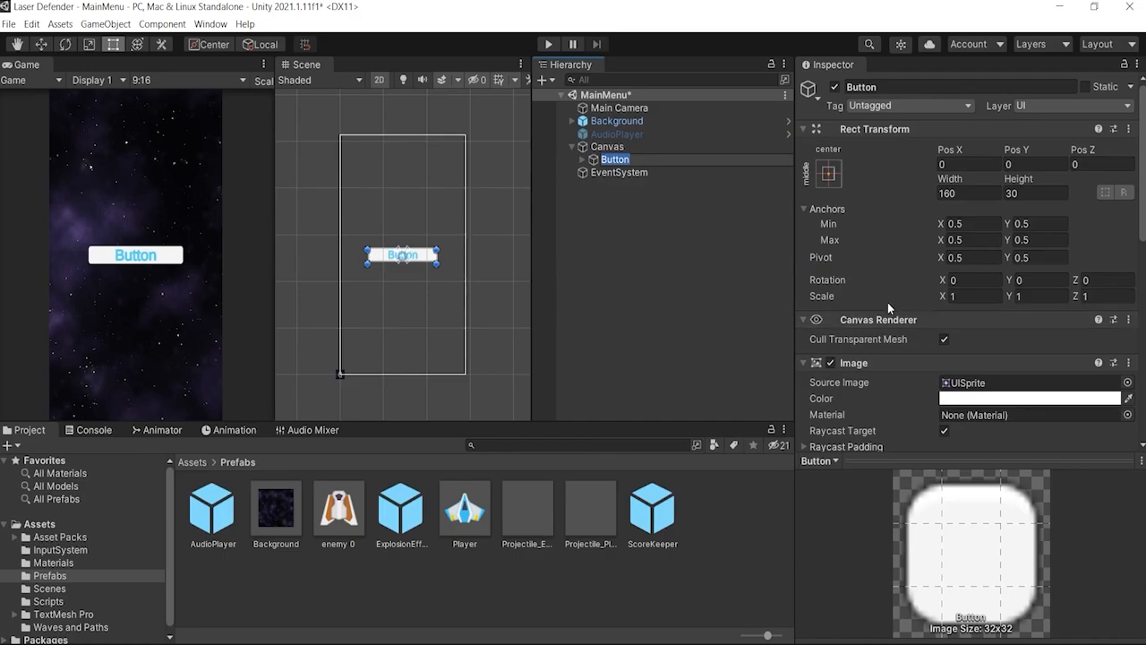
- Set the button's Image colour to a muted red, D47373, leaving its transition as Color Tint
scroll(887, 302, down, 6)
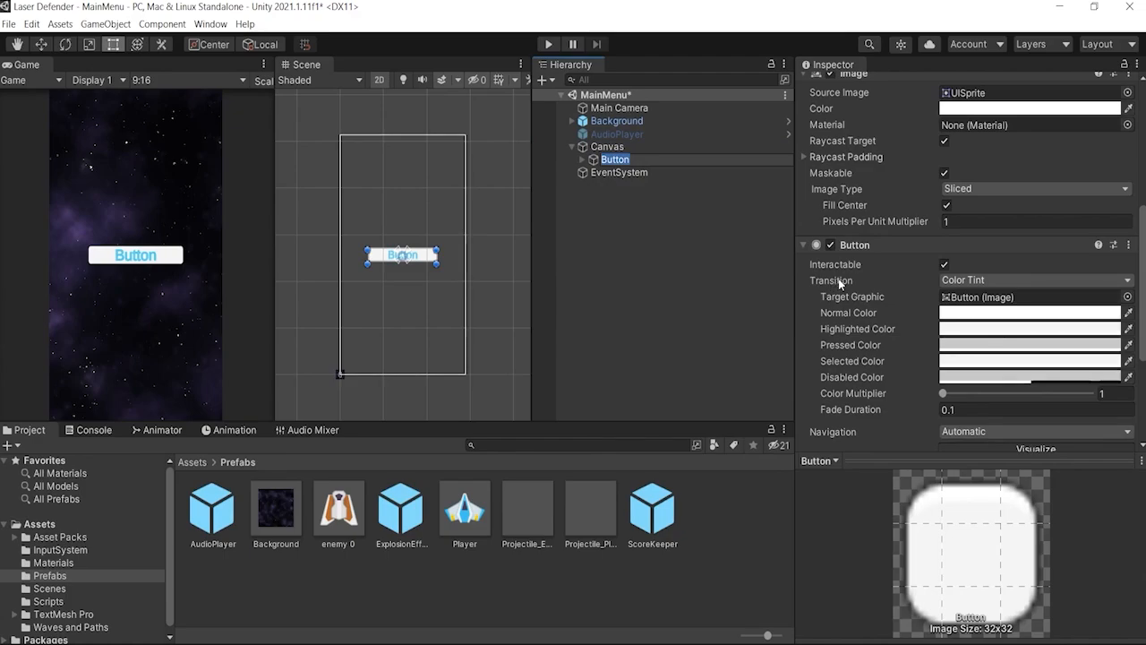
click(968, 280)
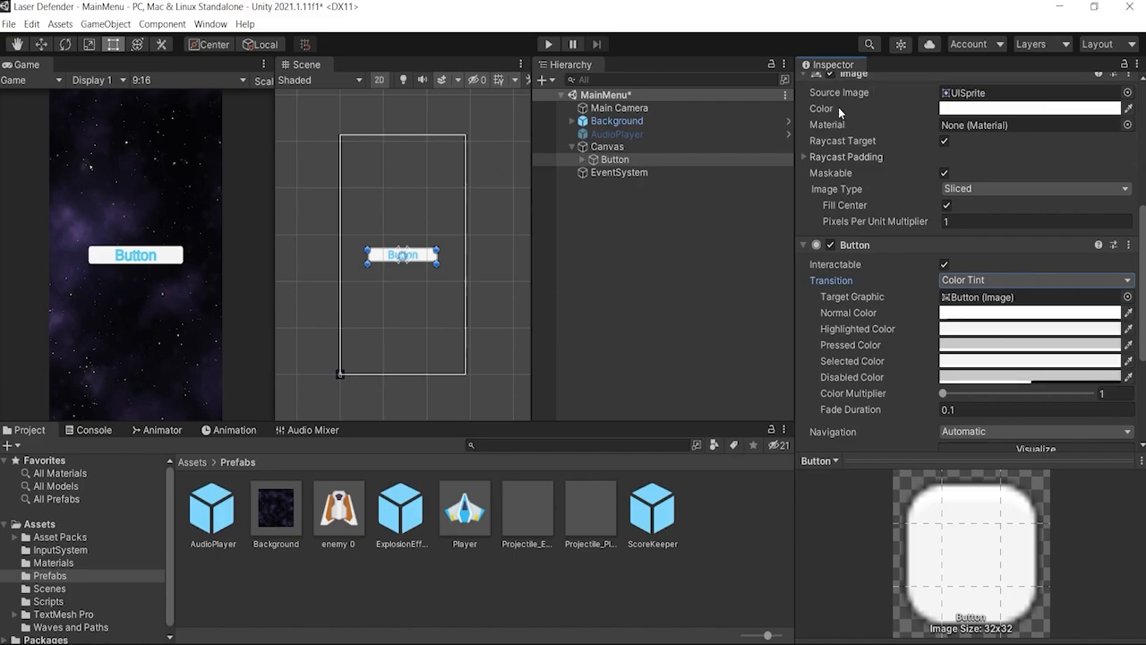
click(1017, 108)
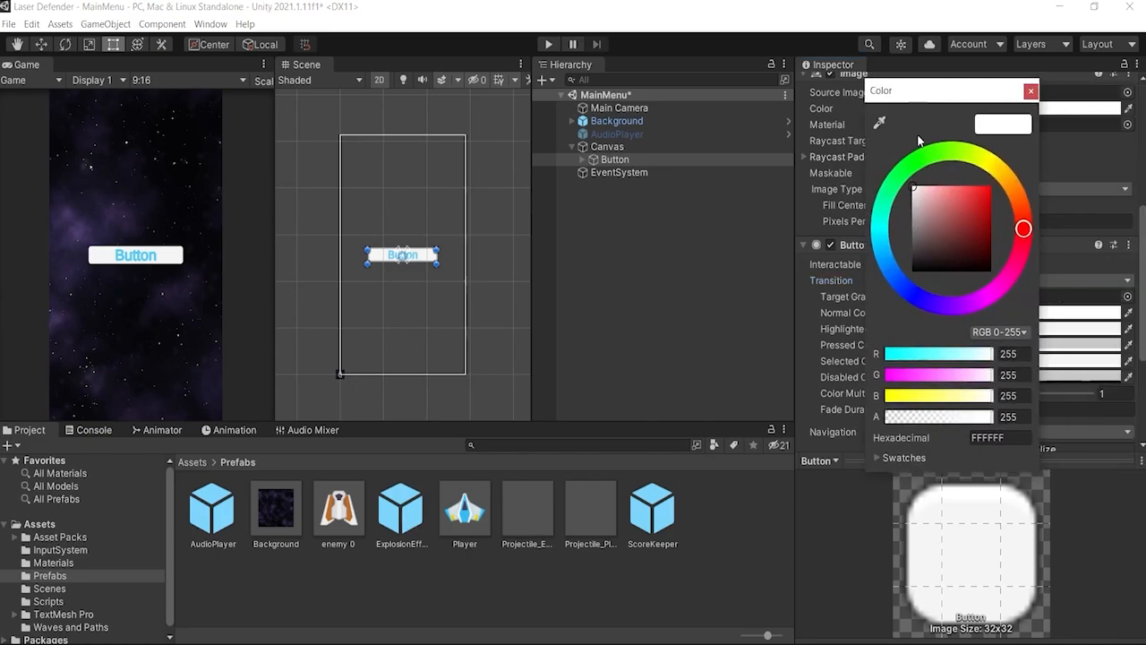
mouse_move(940, 214)
mouse_down()
mouse_move(975, 188)
mouse_move(946, 189)
mouse_move(950, 205)
mouse_up()
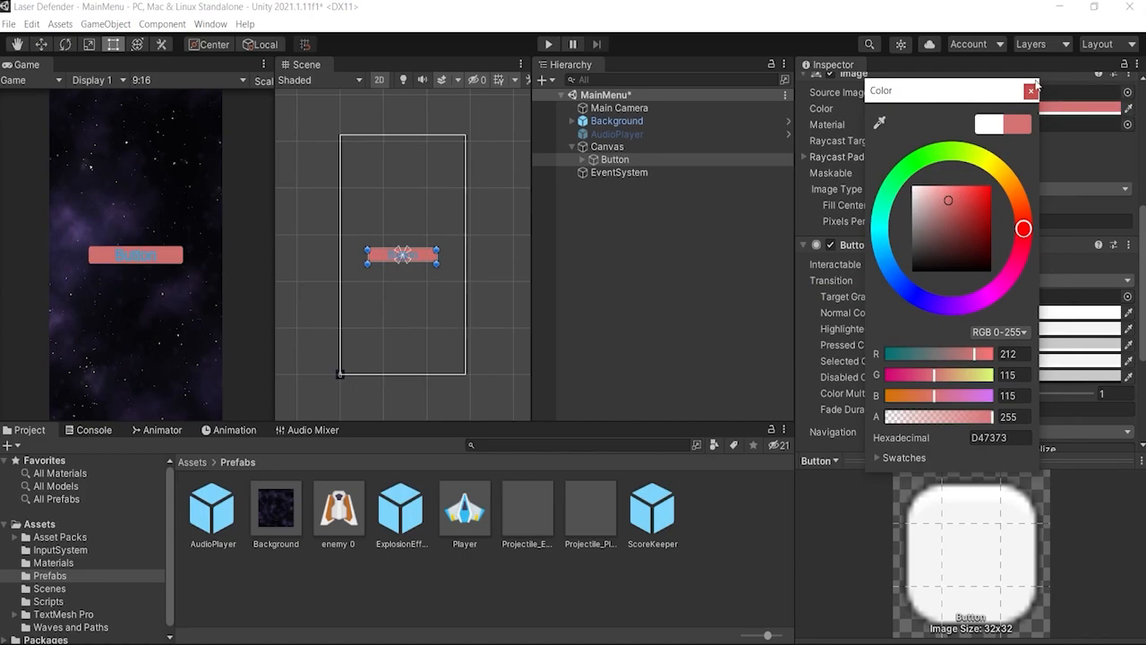
click(1029, 90)
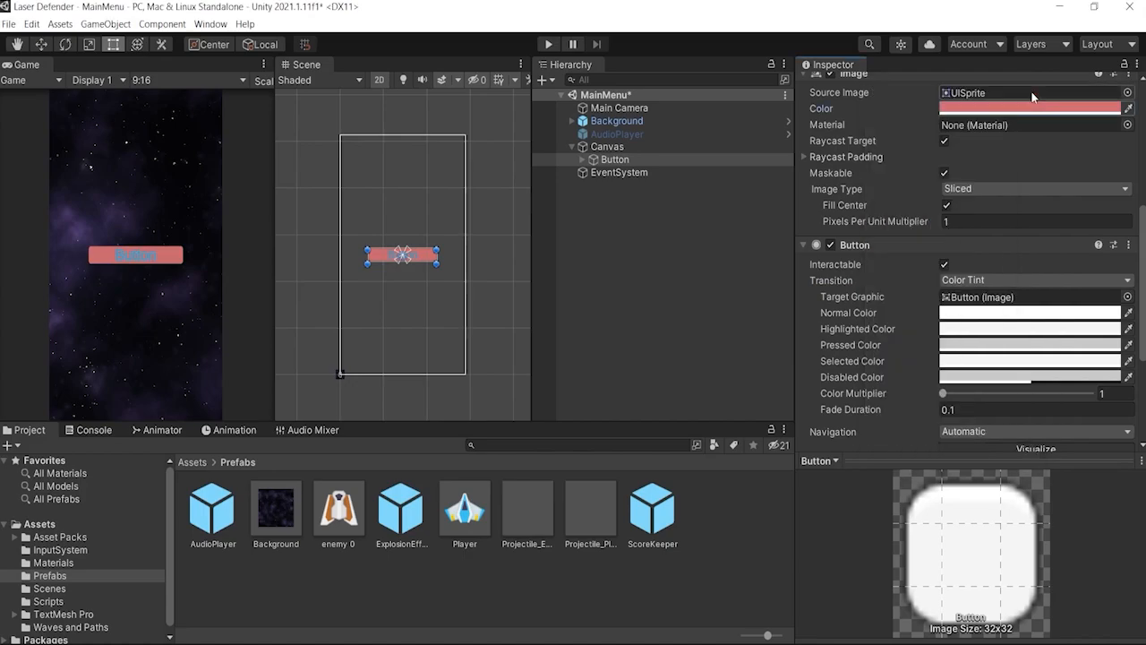
- Run the scene in play mode and set the button's Normal Color to light green, 7BD48B
click(550, 49)
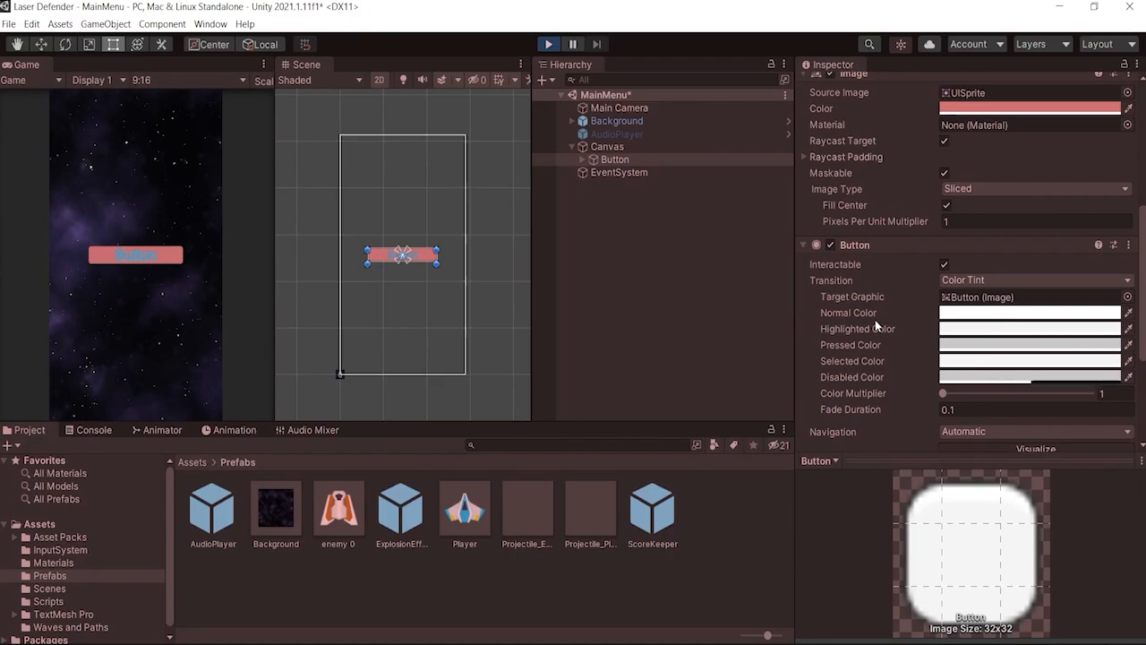
key(ctrl+p)
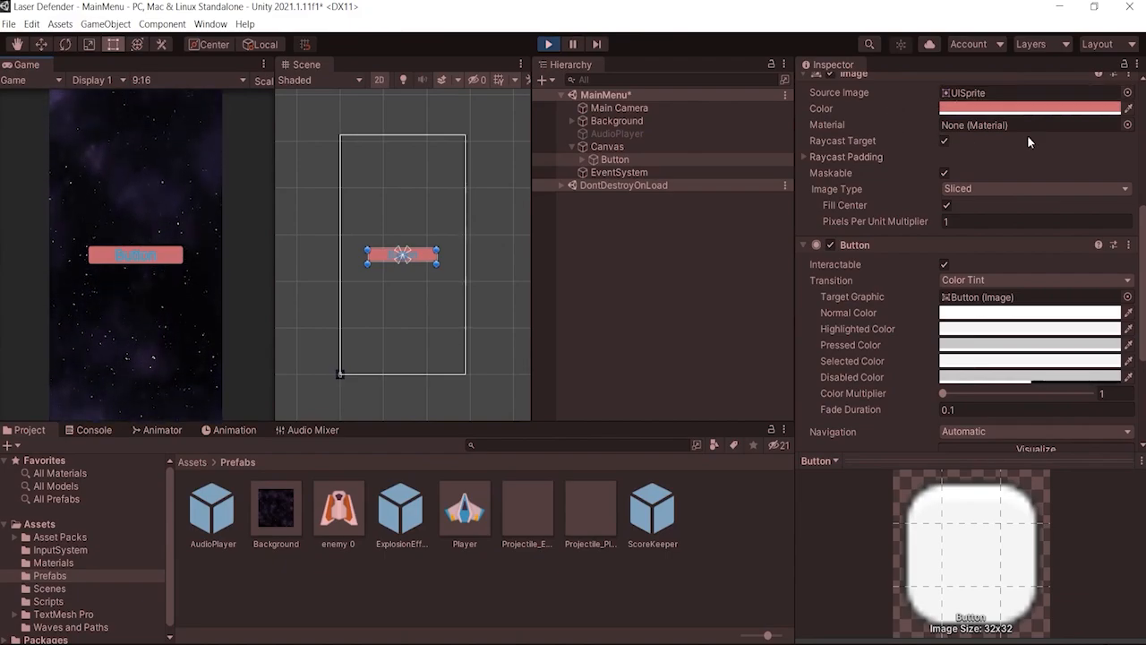
click(967, 313)
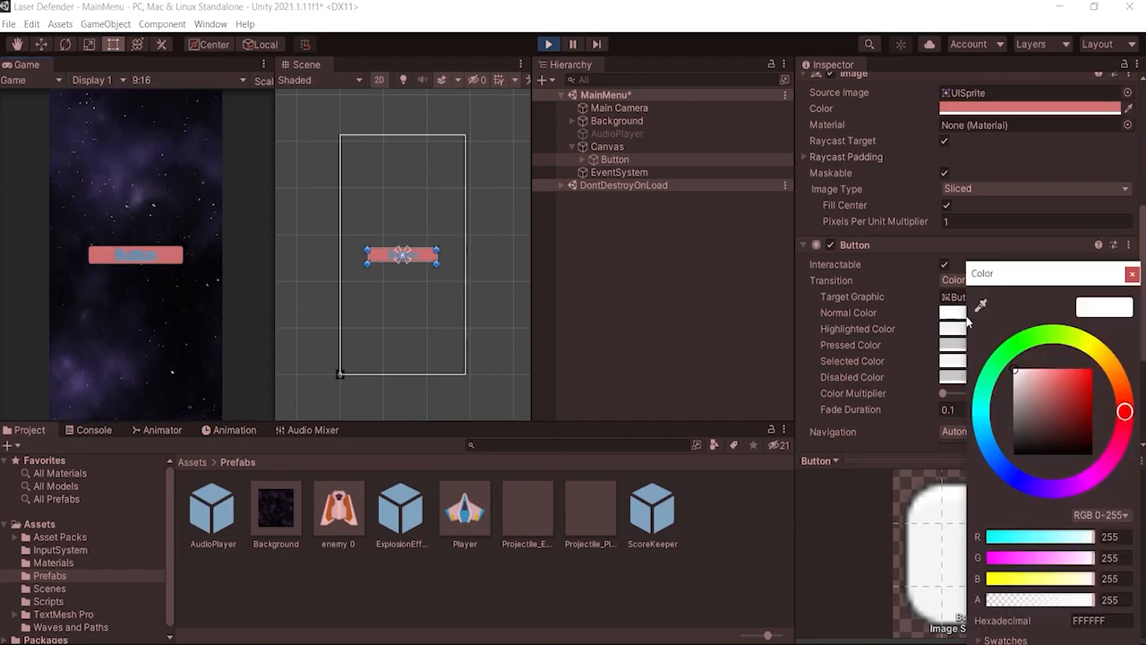
drag(1003, 274, 790, 164)
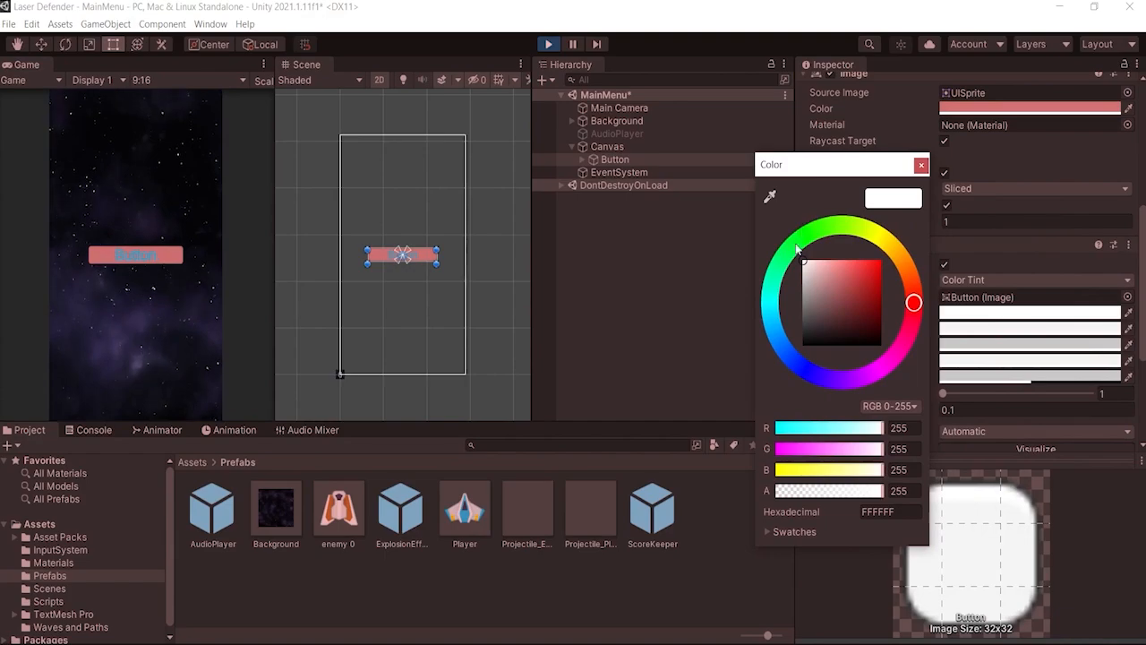
click(797, 248)
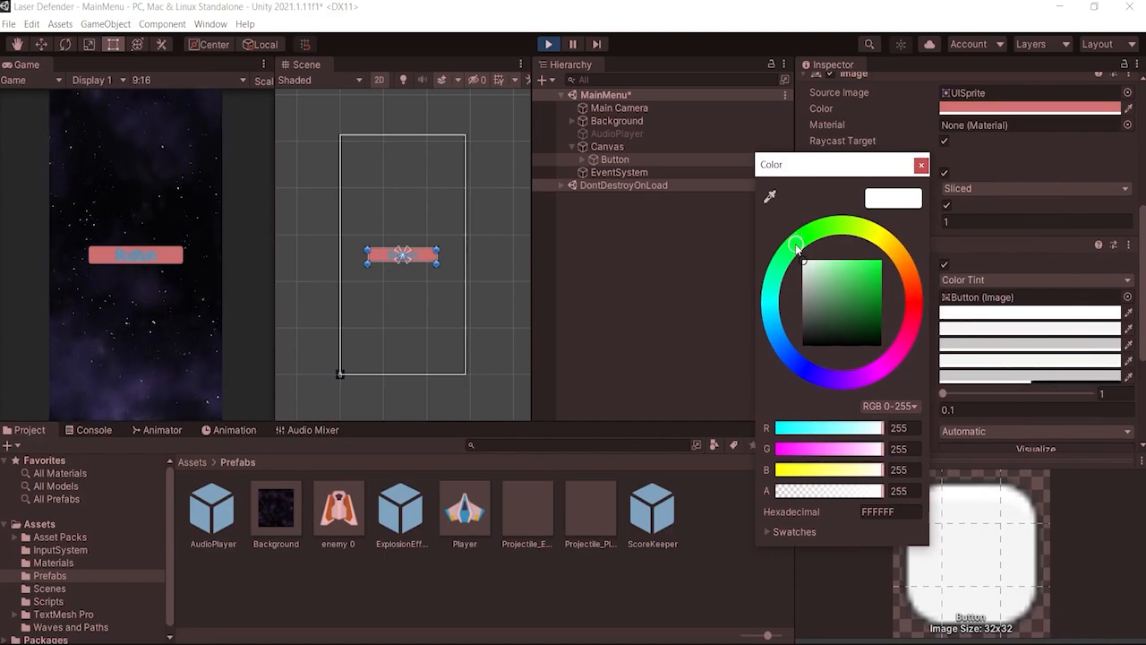
drag(836, 291, 835, 274)
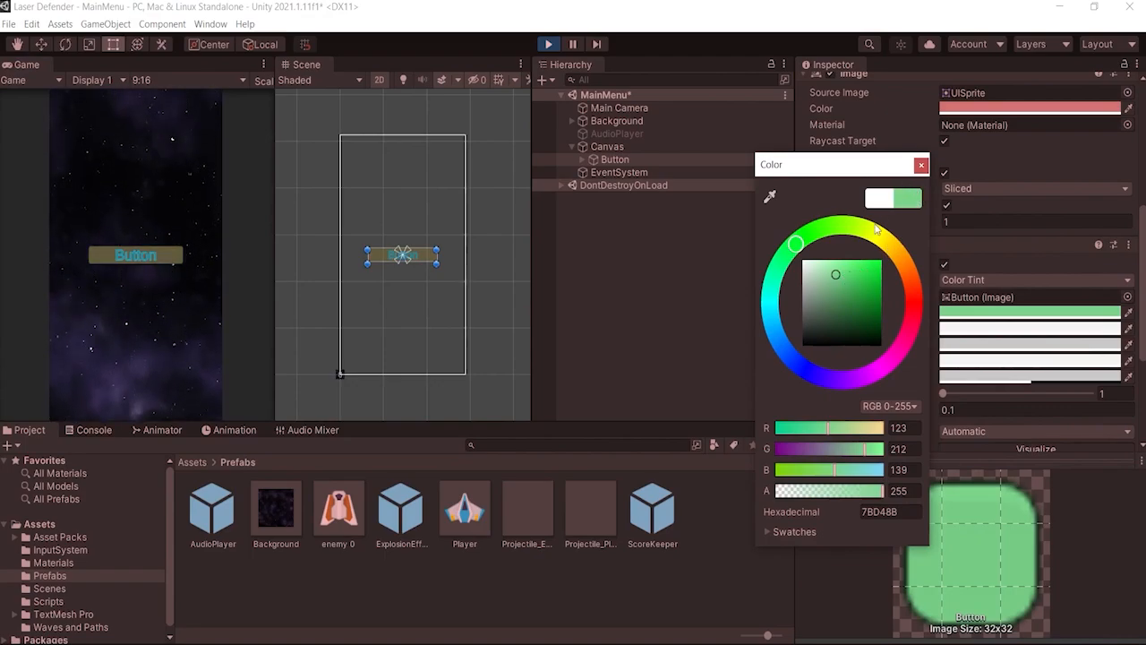
click(921, 166)
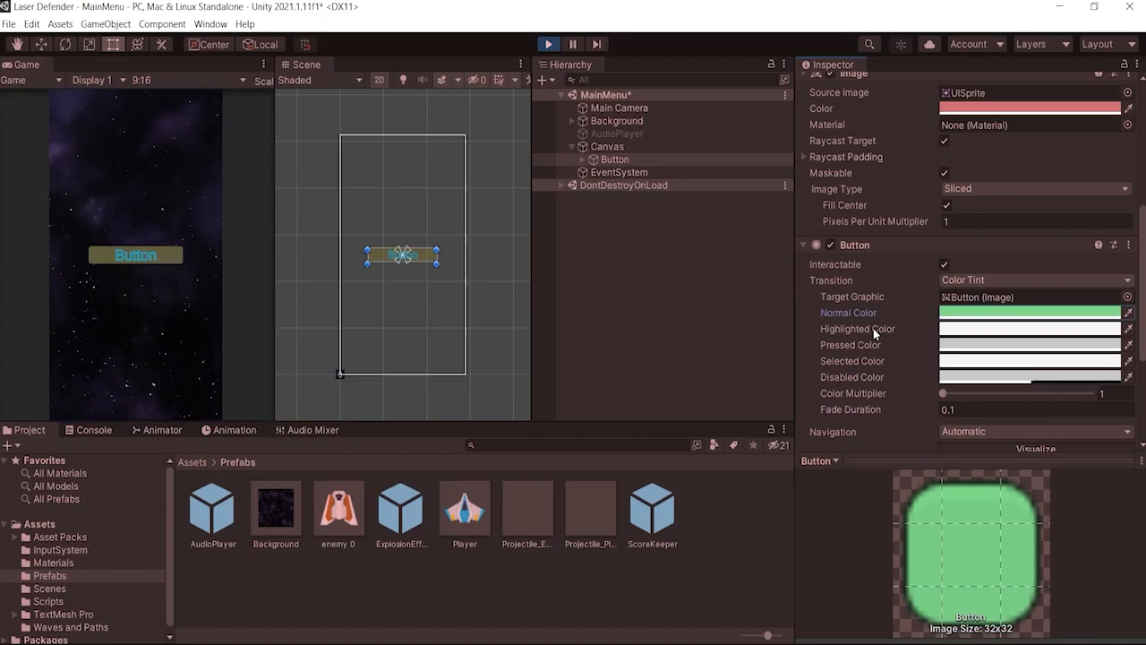
- Set the button's Highlighted Color to a saturated yellow, FFD400
click(950, 332)
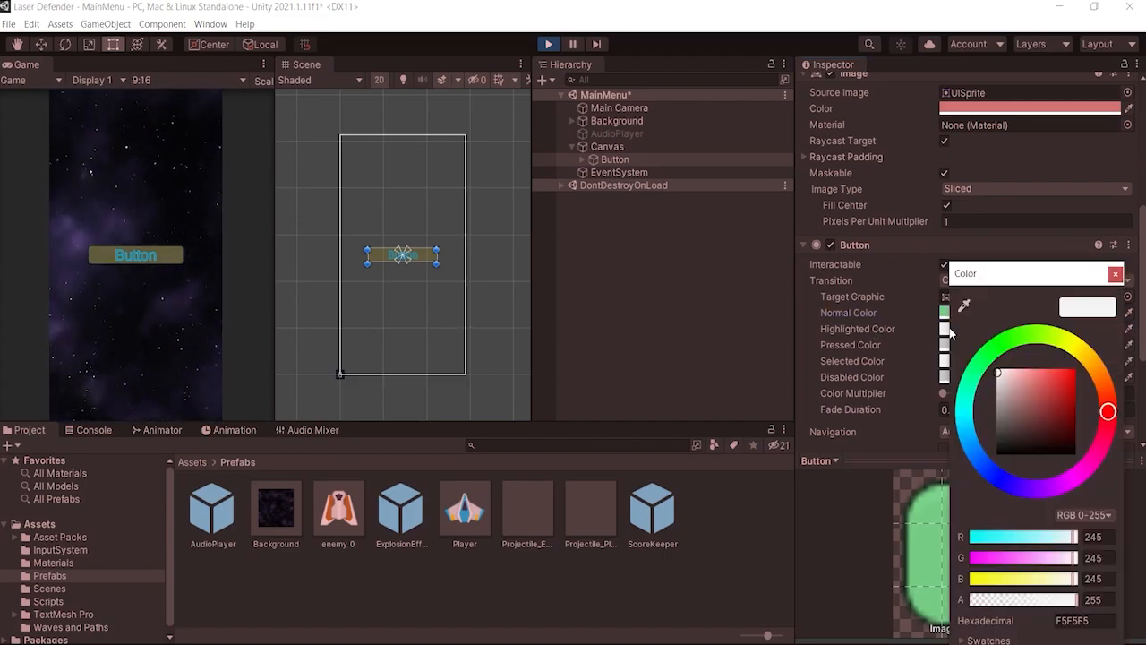
click(1086, 357)
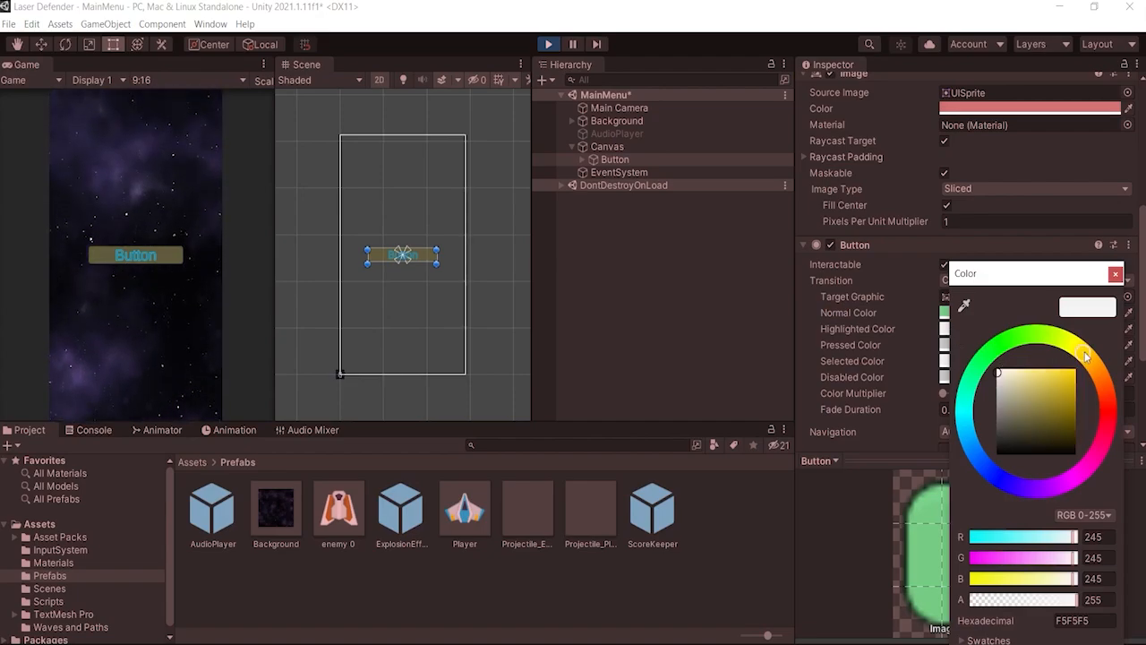
click(1031, 401)
drag(1038, 403, 1094, 362)
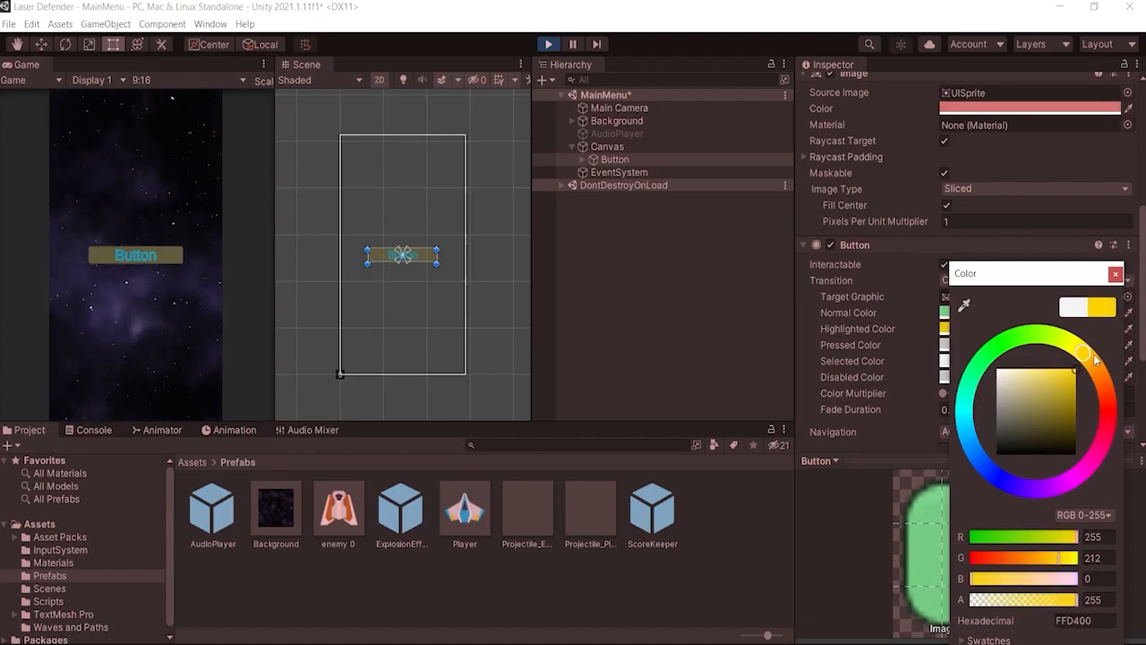
click(1117, 276)
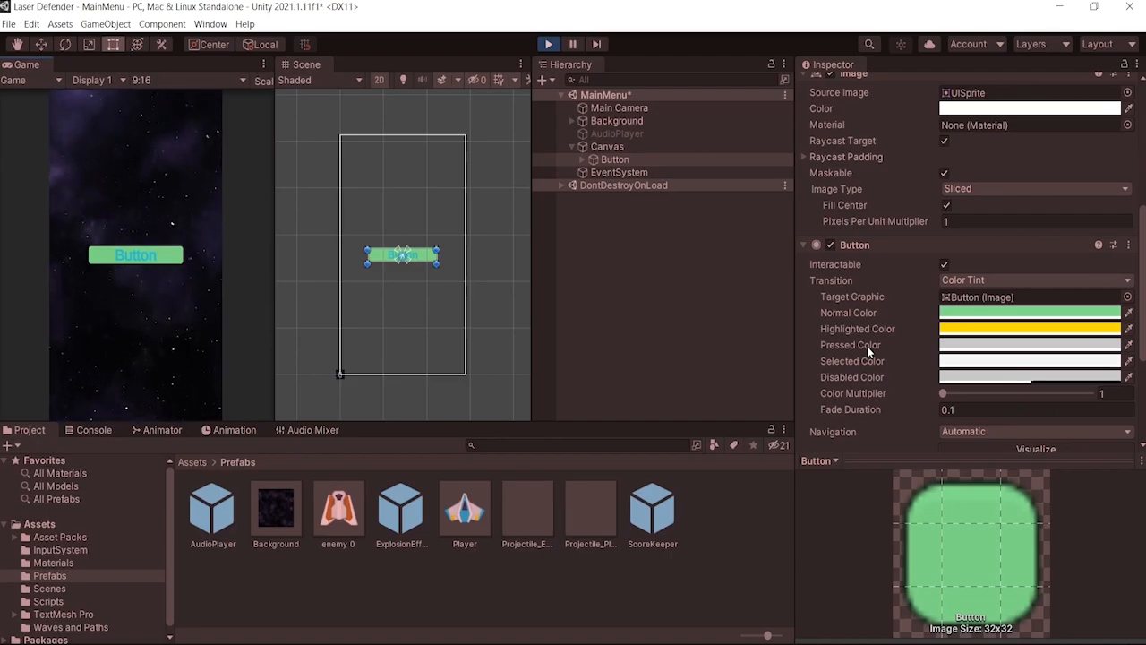
- Set the button's Pressed Color to a bright blue, 0063FF
click(967, 348)
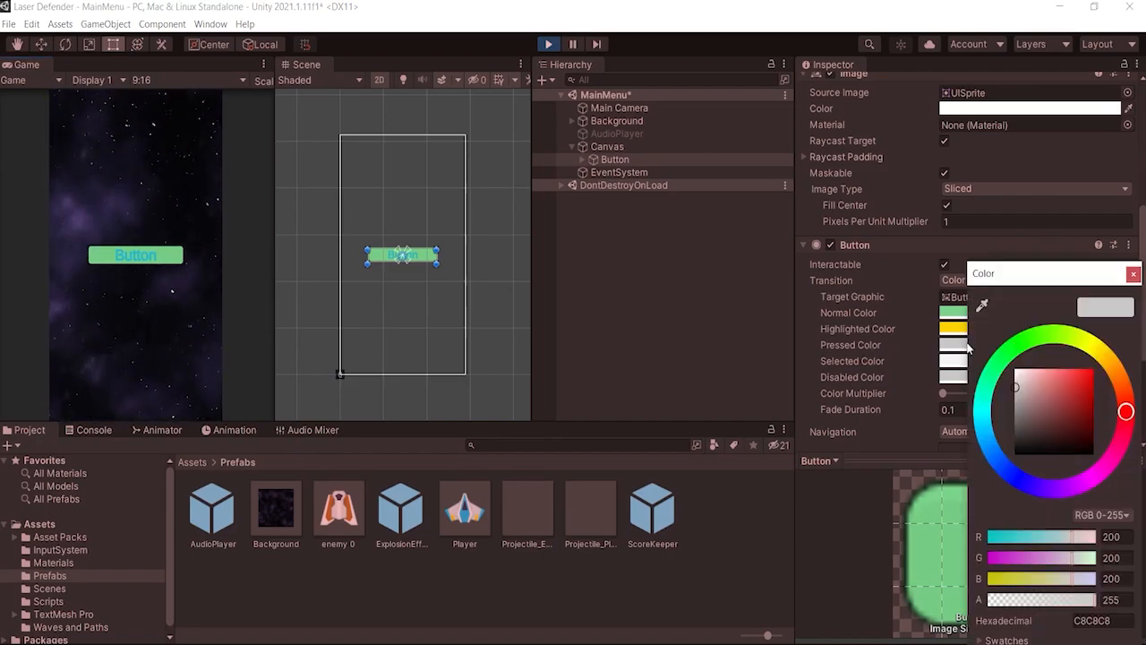
click(949, 346)
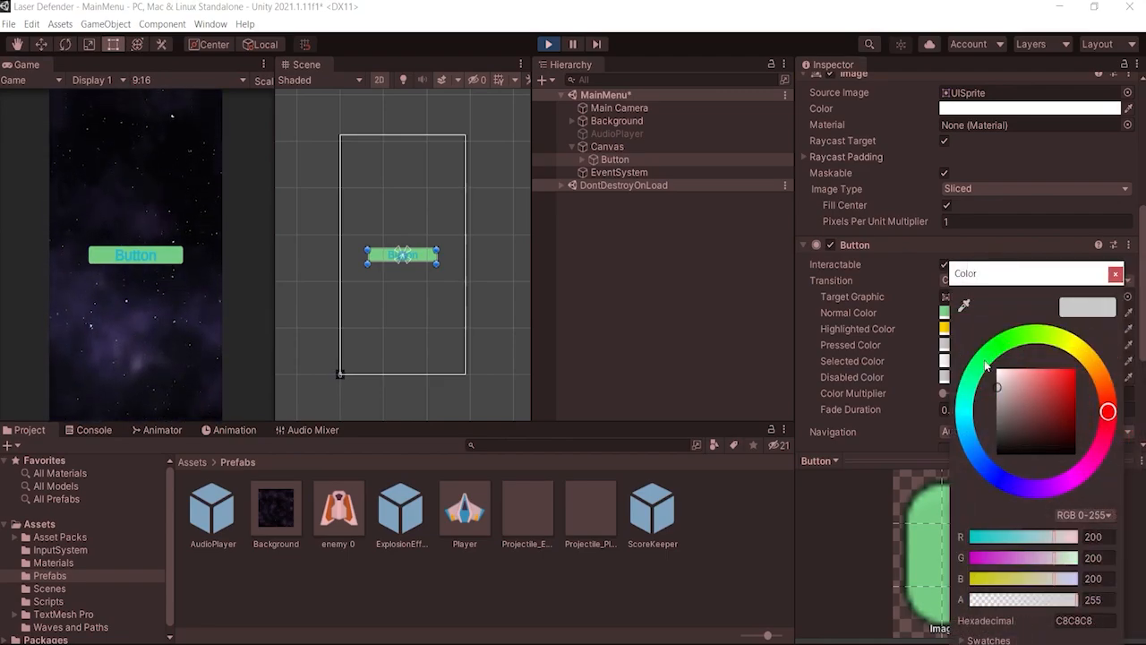
click(976, 459)
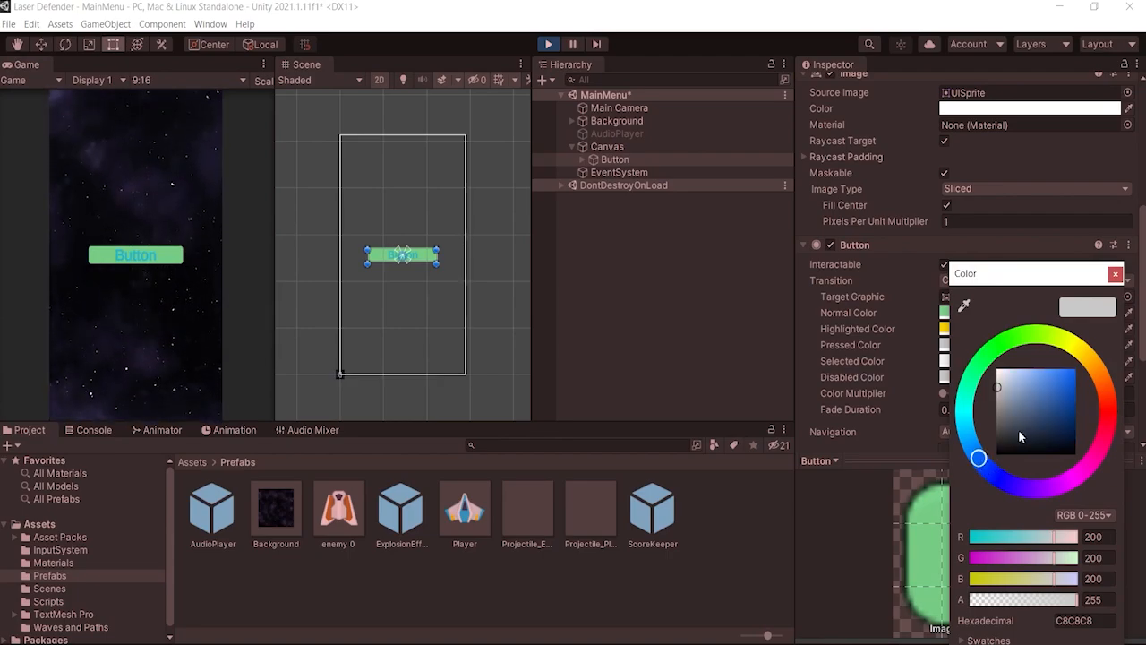
drag(1038, 414, 1100, 365)
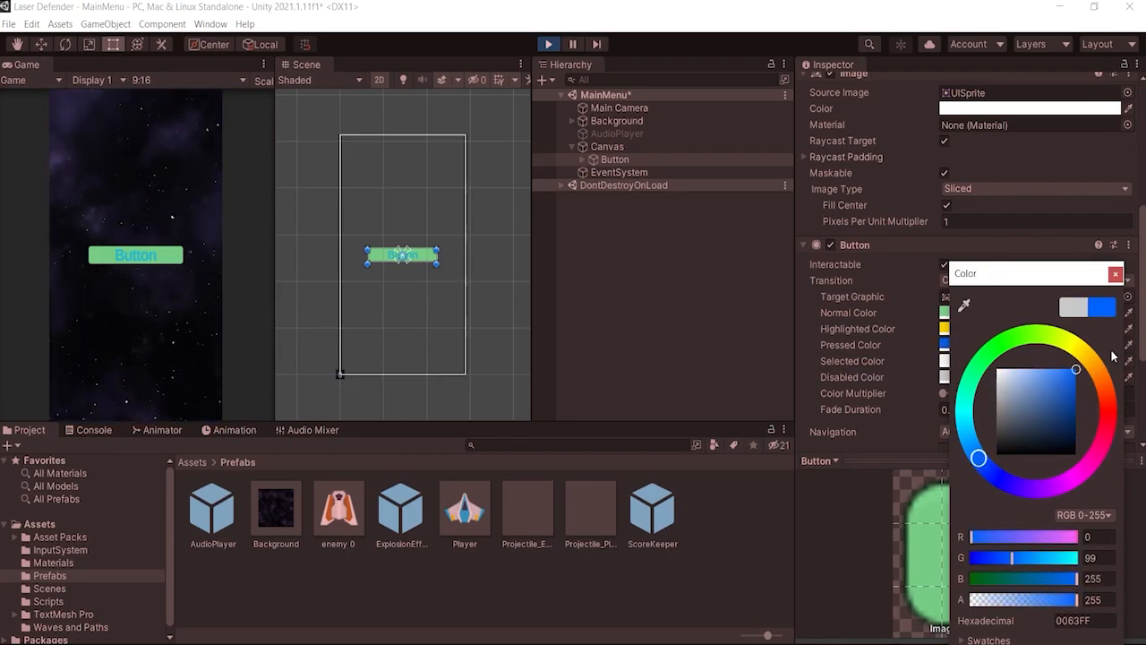
click(1116, 274)
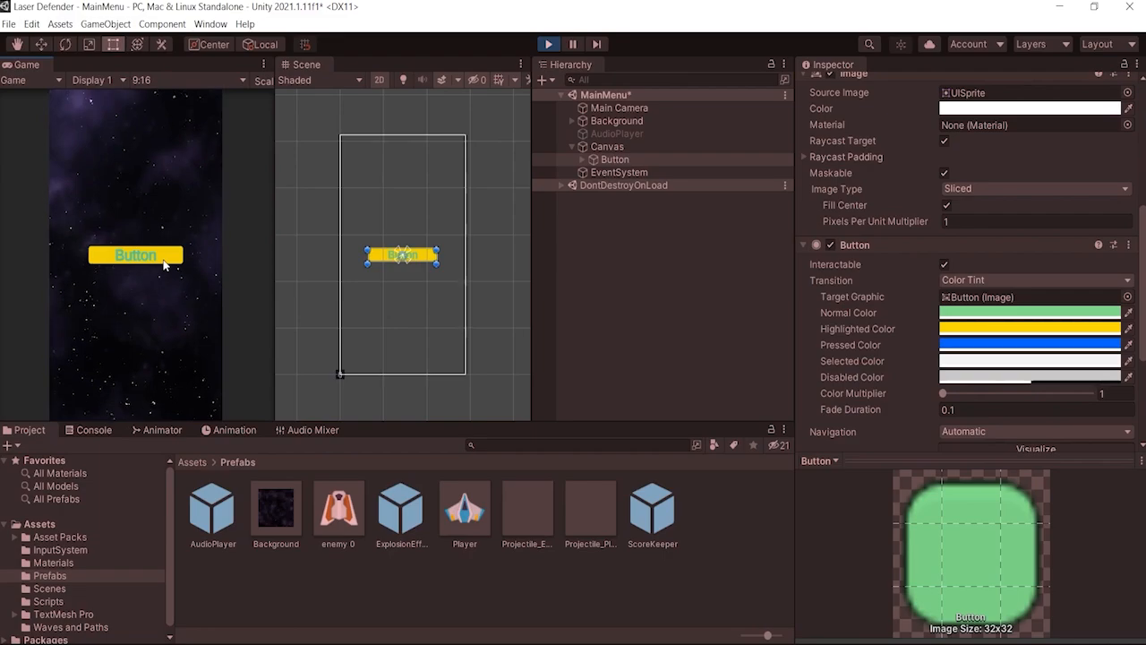
- Try the button in the running game and set its Selected Color to magenta, FF00E4
click(164, 263)
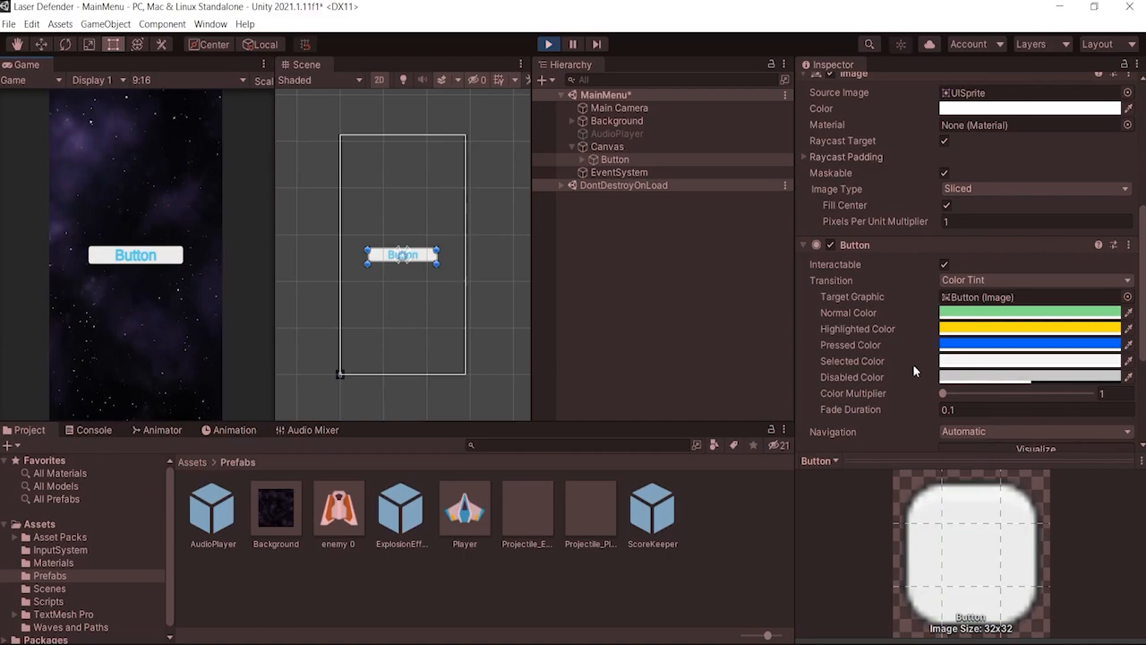
click(981, 362)
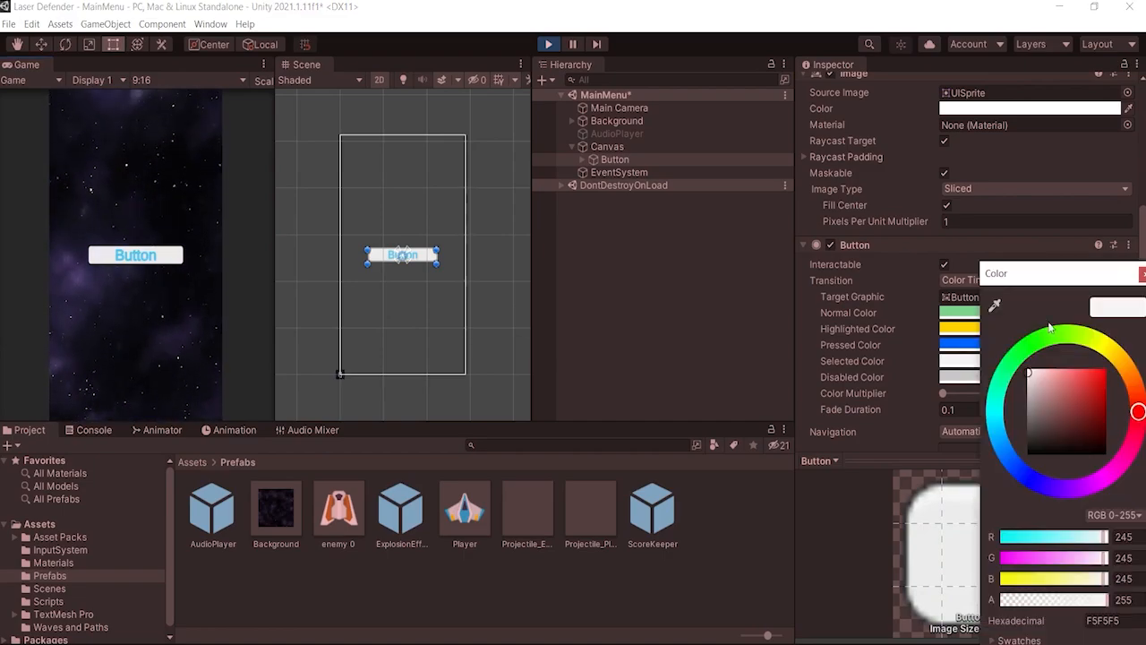
drag(1073, 284, 1016, 243)
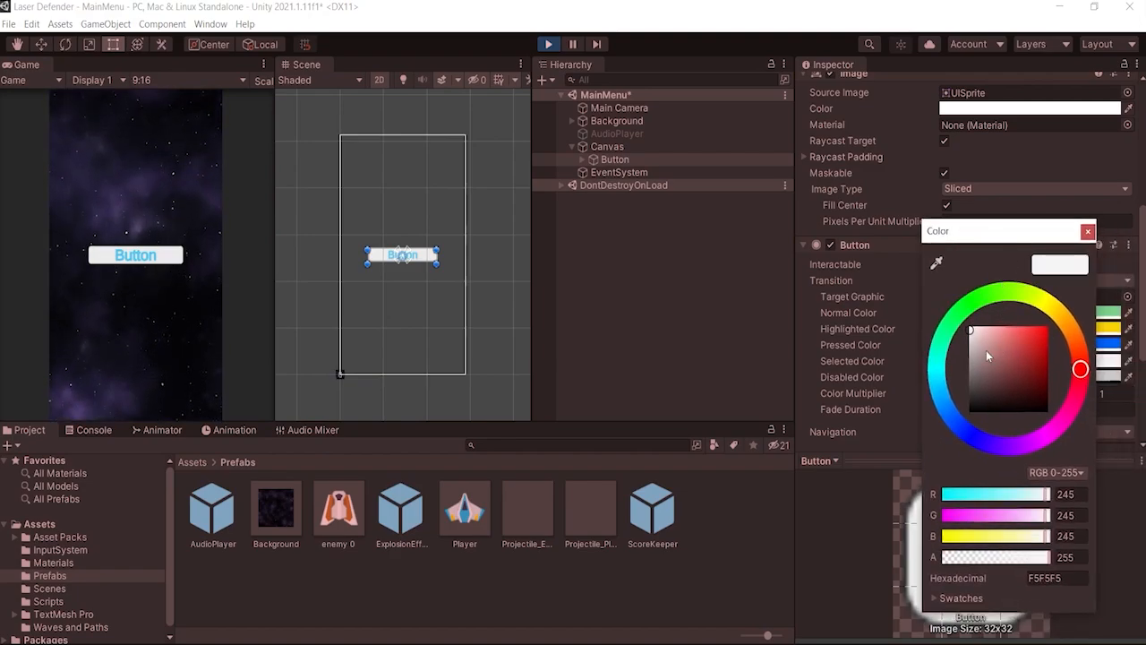
click(1052, 432)
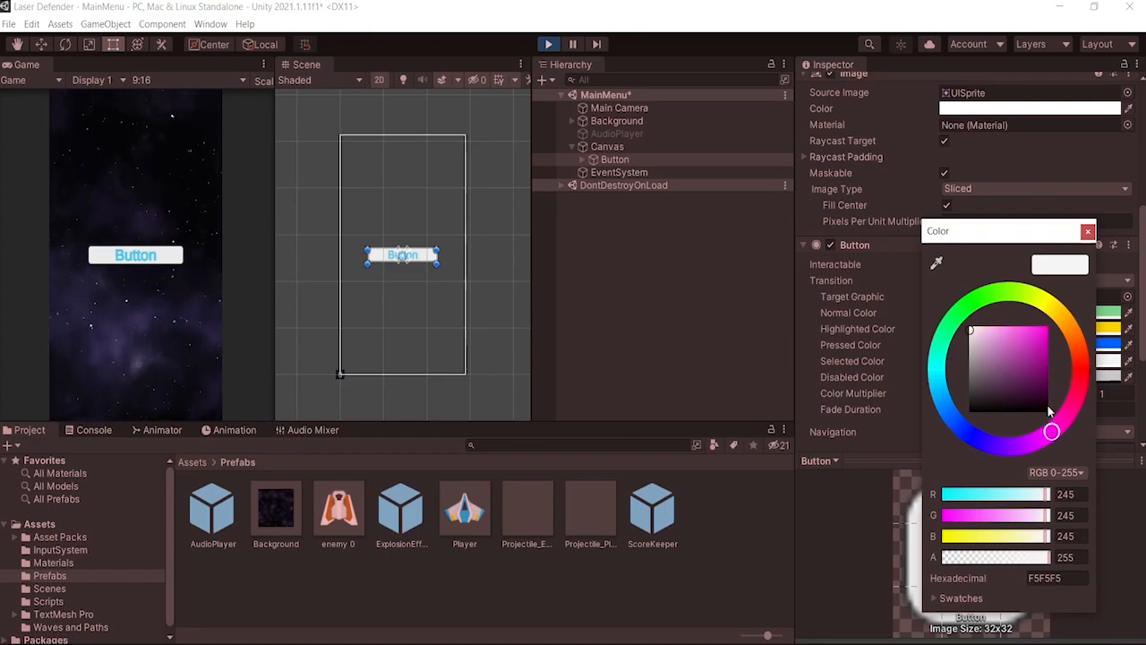
drag(1042, 365, 1050, 325)
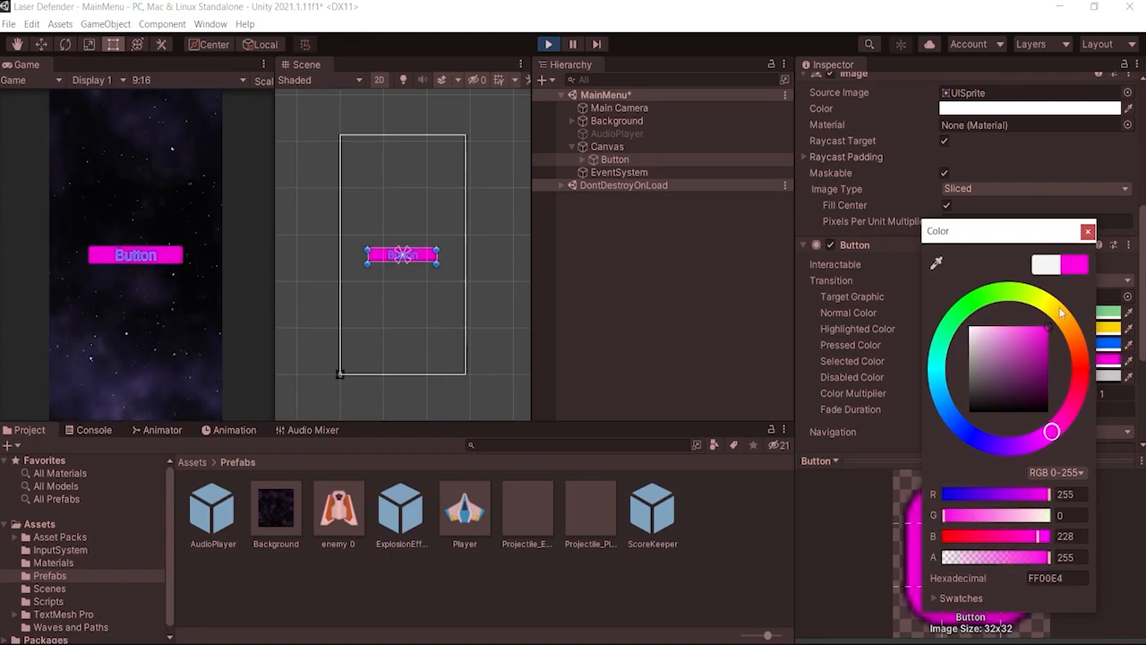
click(1087, 231)
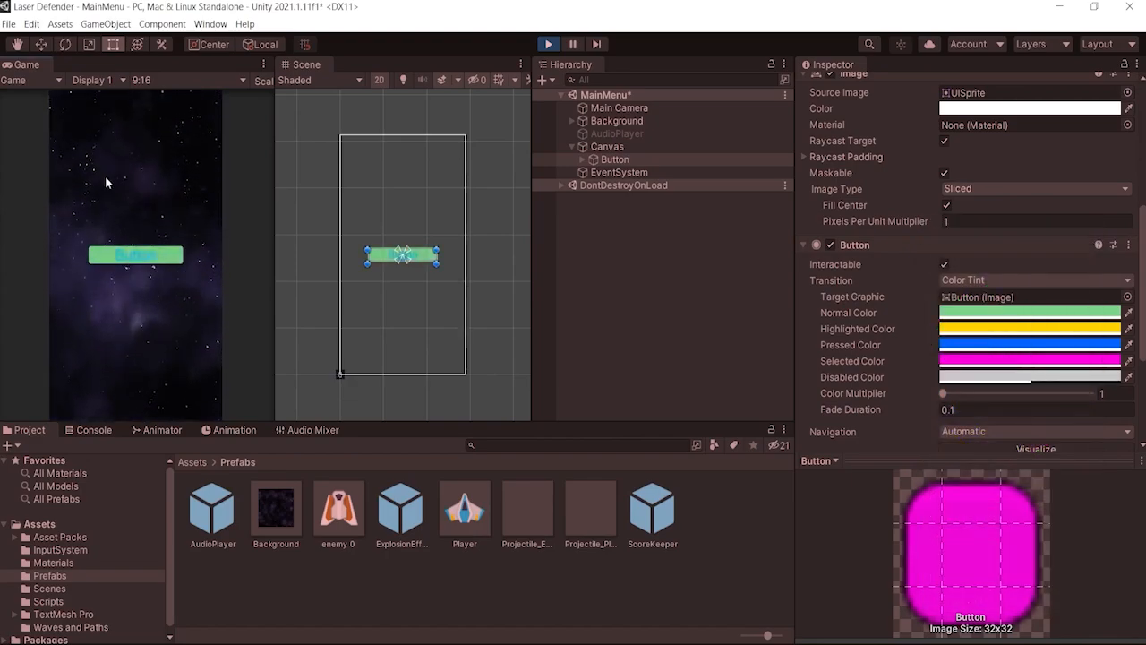
- Test the button's state colours in the running game, including with Interactable turned off, and stop play mode
click(154, 260)
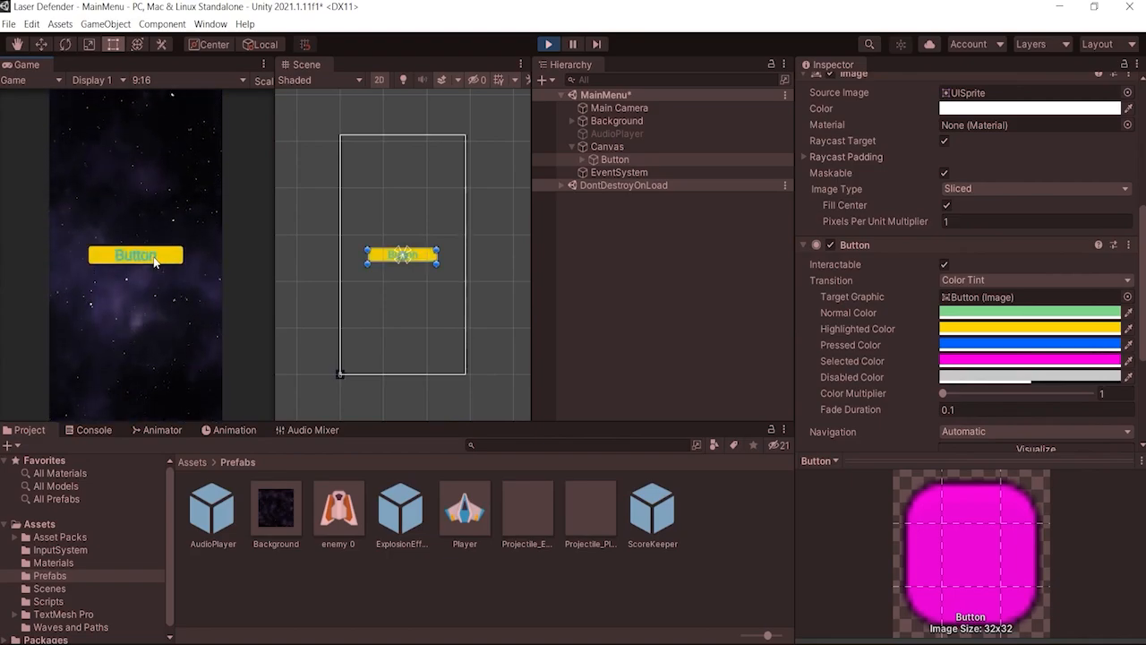
click(154, 260)
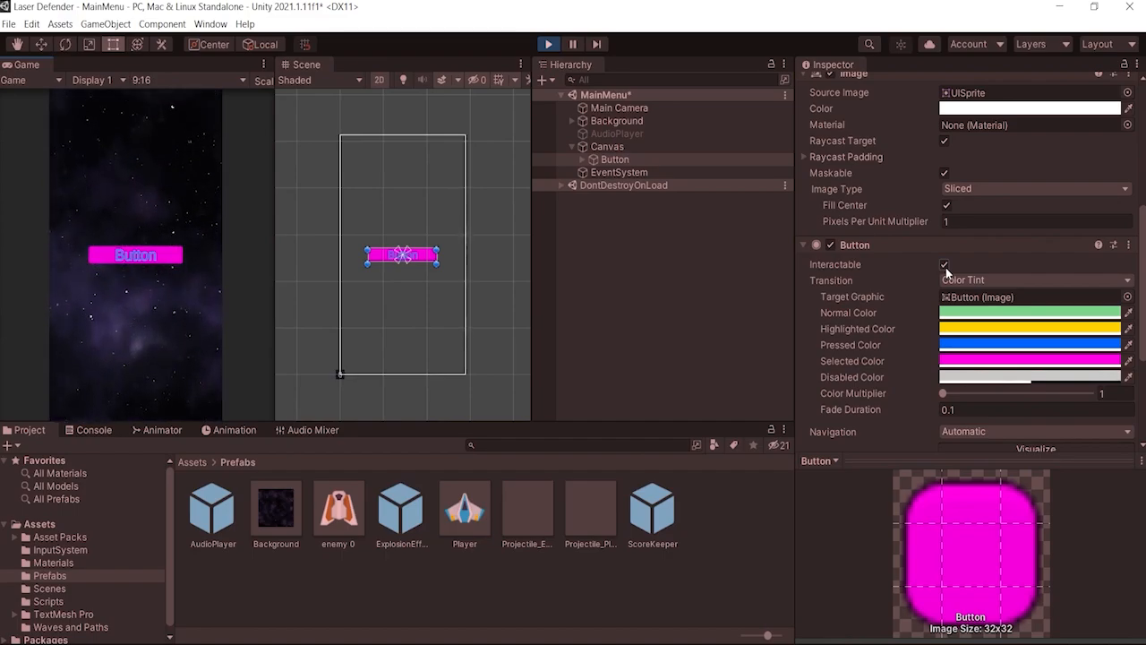
click(944, 265)
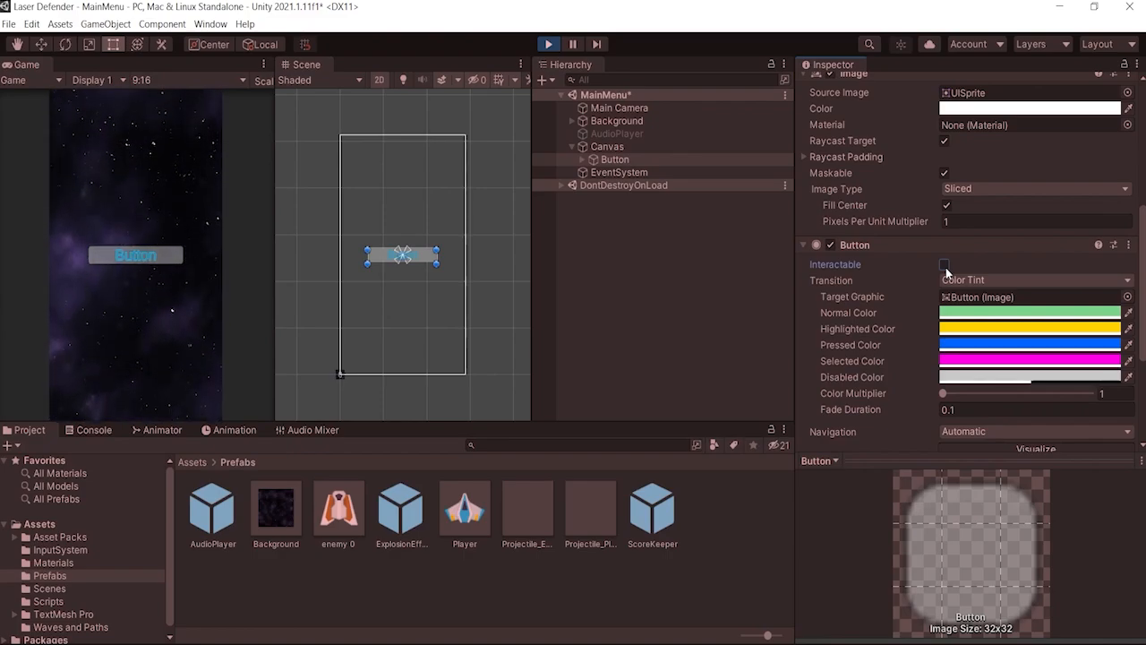
click(549, 47)
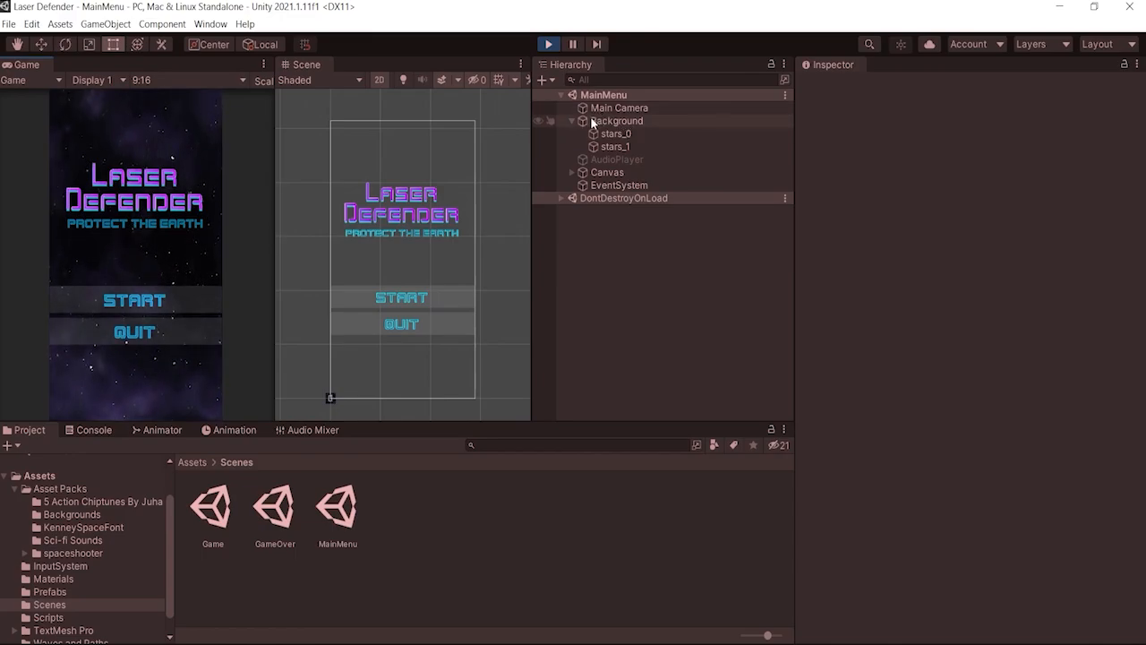
- Examine the Background object and the Sprite Renderer and Sprite Scroller settings of its stars_0 child
click(626, 122)
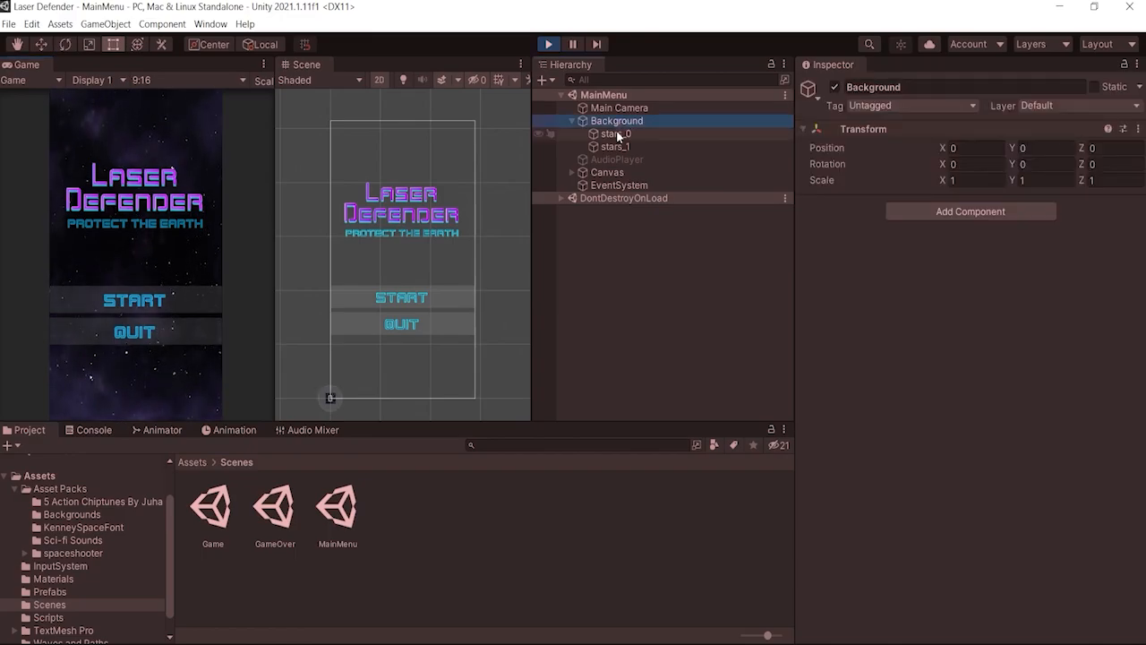
click(615, 132)
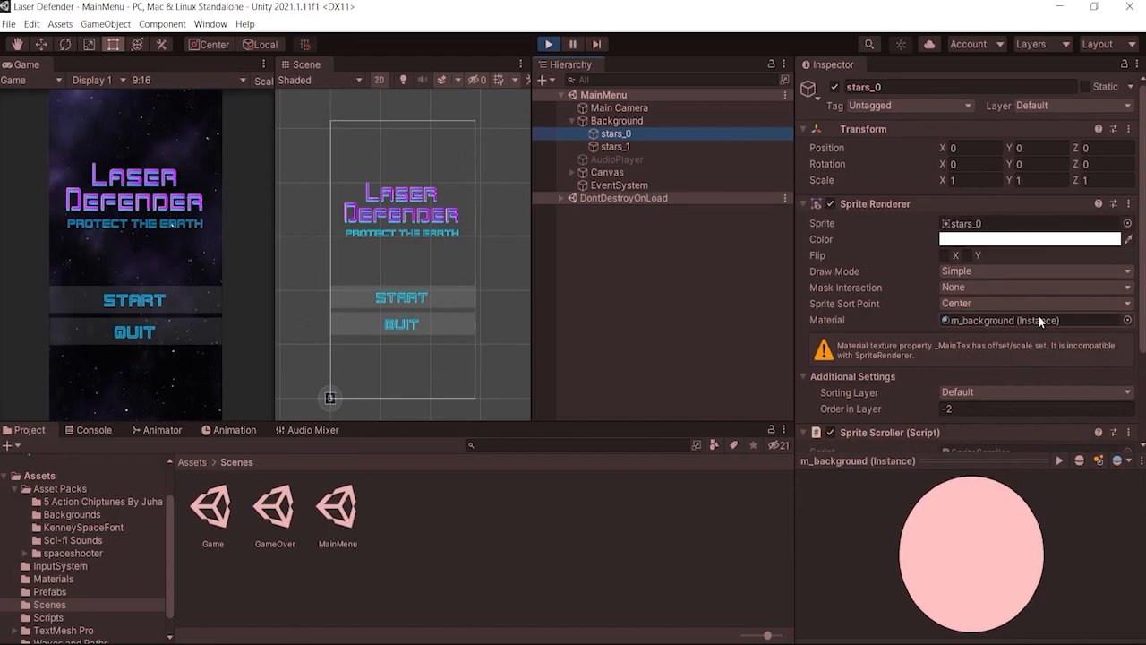
scroll(1039, 321, down, 3)
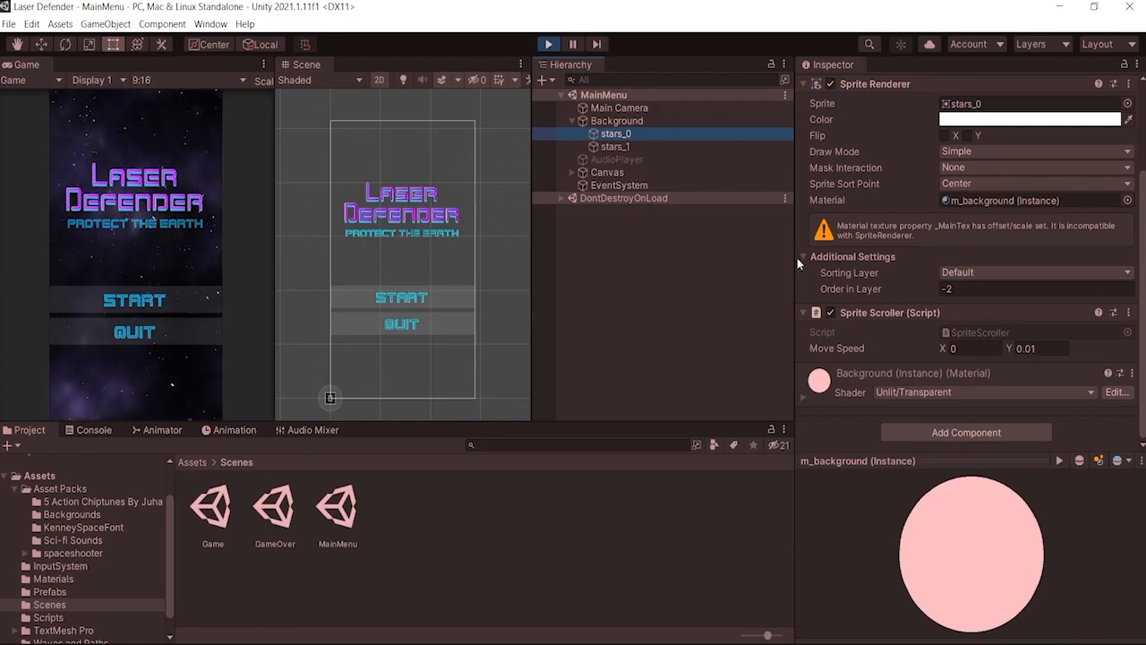
- Examine the Canvas scaling settings and the TitleText's font, colour gradient, alignment and material settings
click(624, 173)
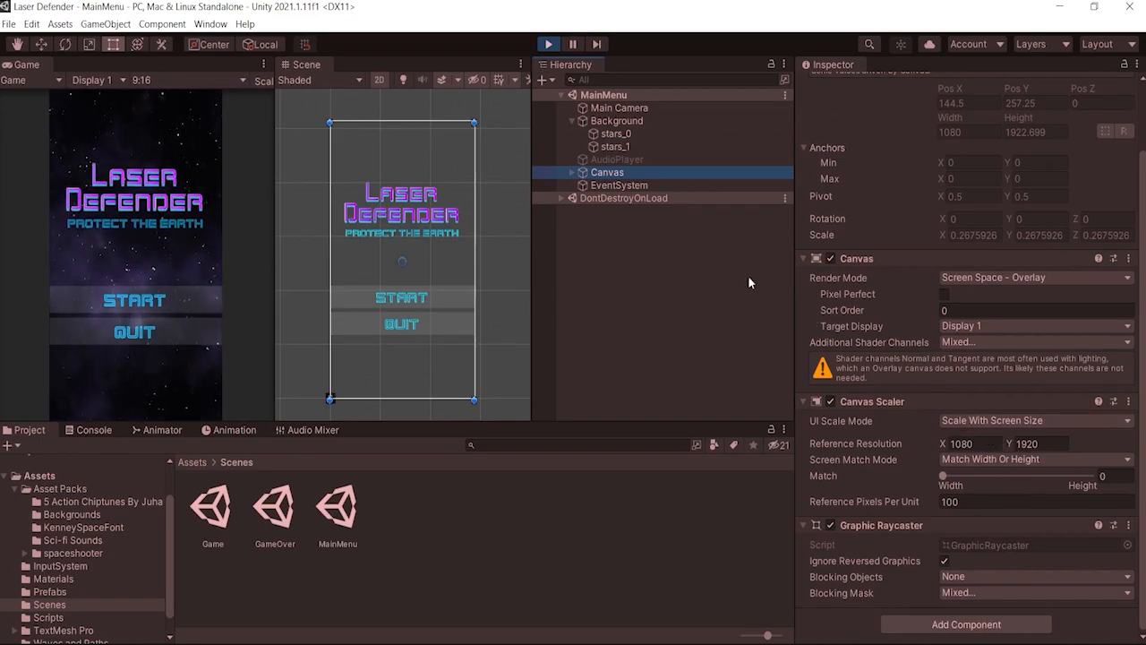
click(571, 172)
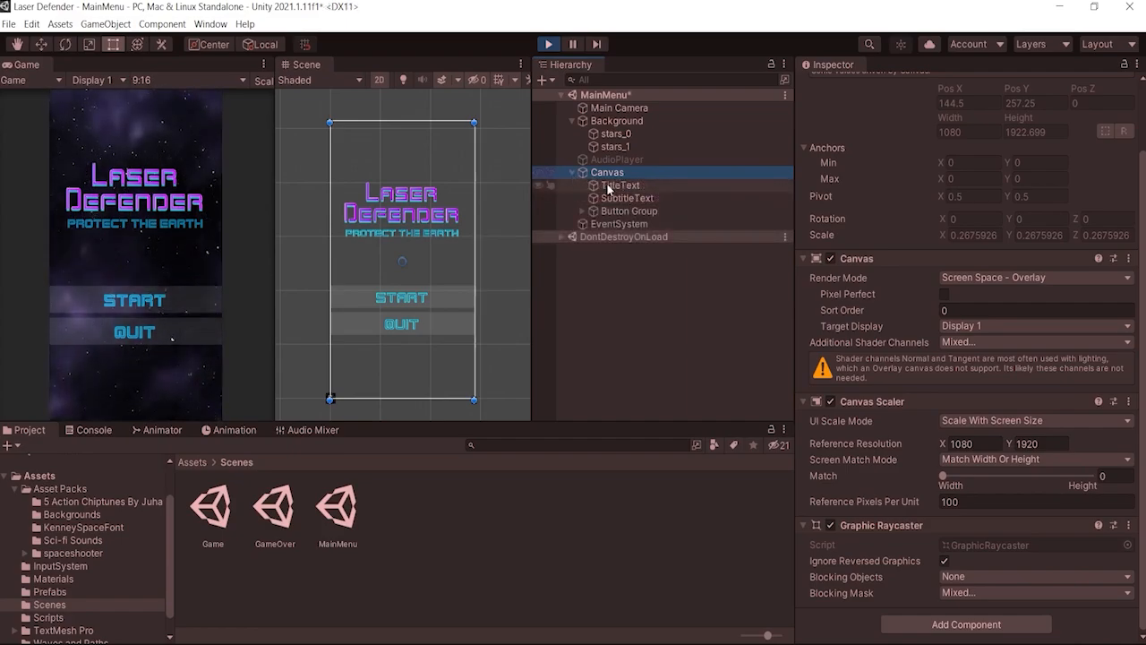
click(609, 186)
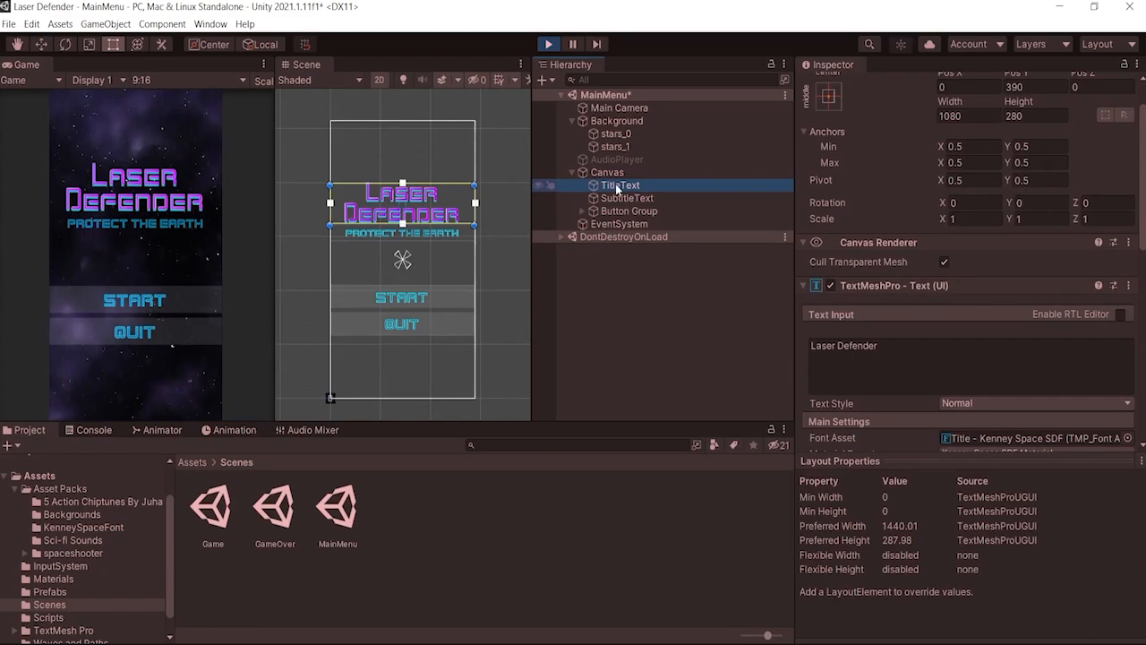
scroll(1001, 277, down, 3)
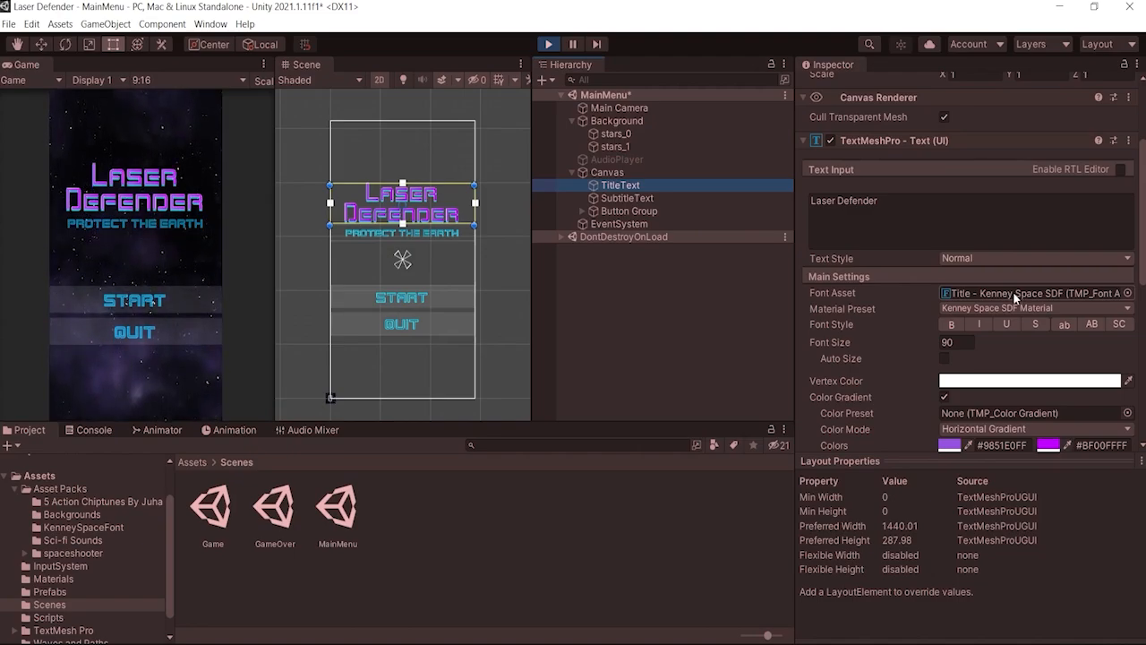
scroll(1015, 297, down, 3)
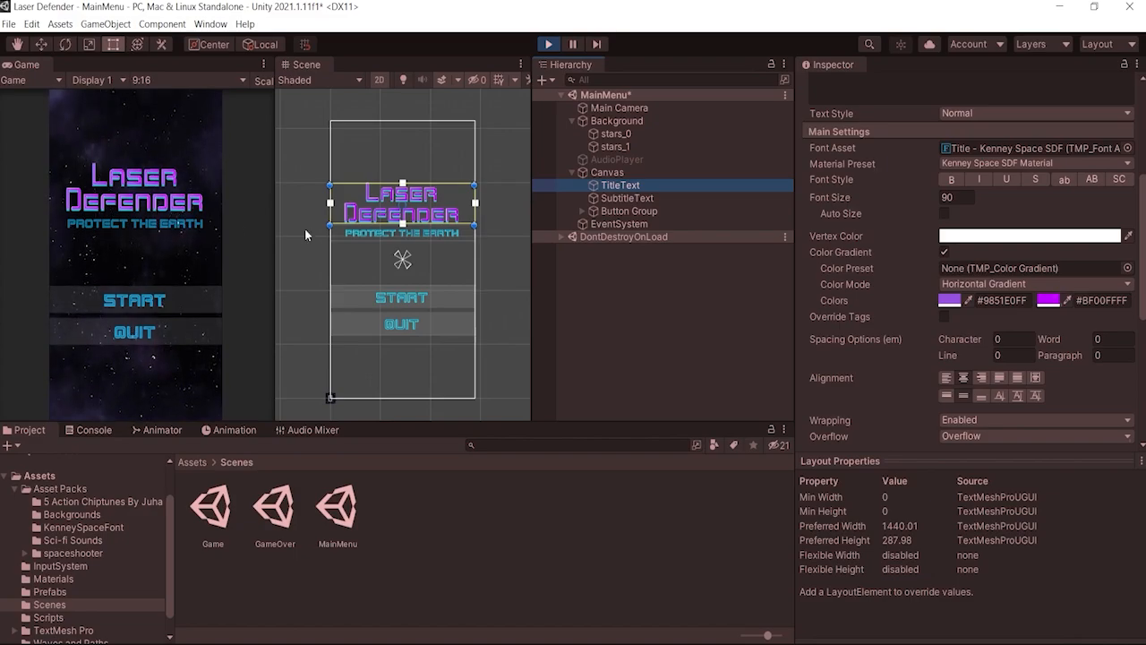
scroll(900, 284, down, 10)
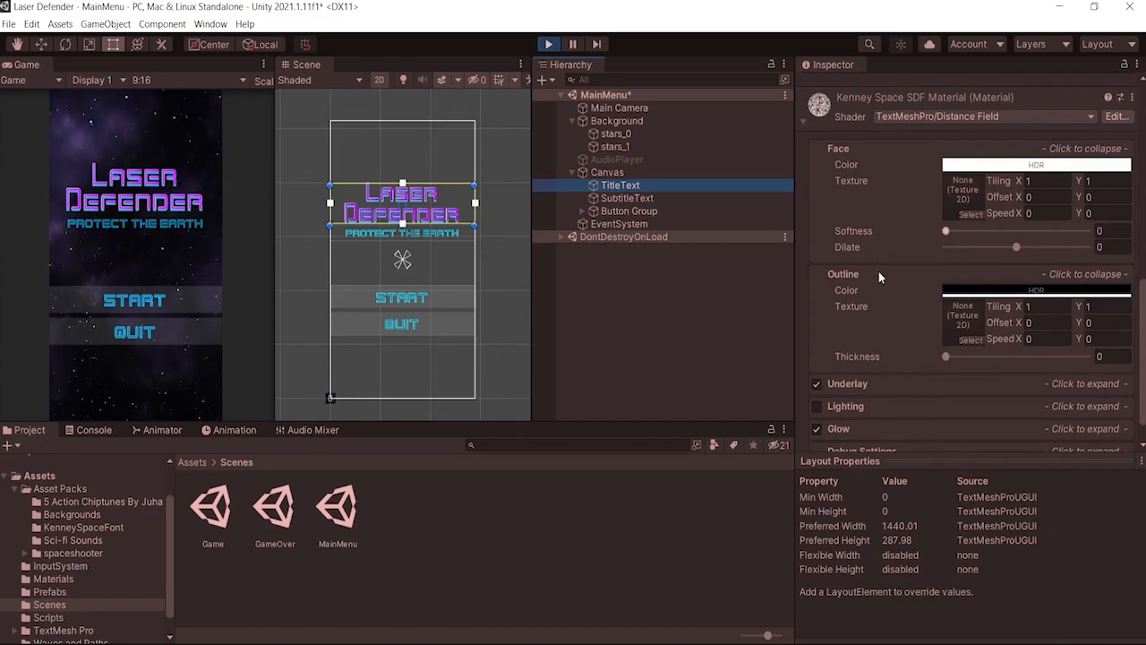
- Examine the Outline, Underlay and Glow settings of the TitleText's font material
scroll(879, 273, down, 2)
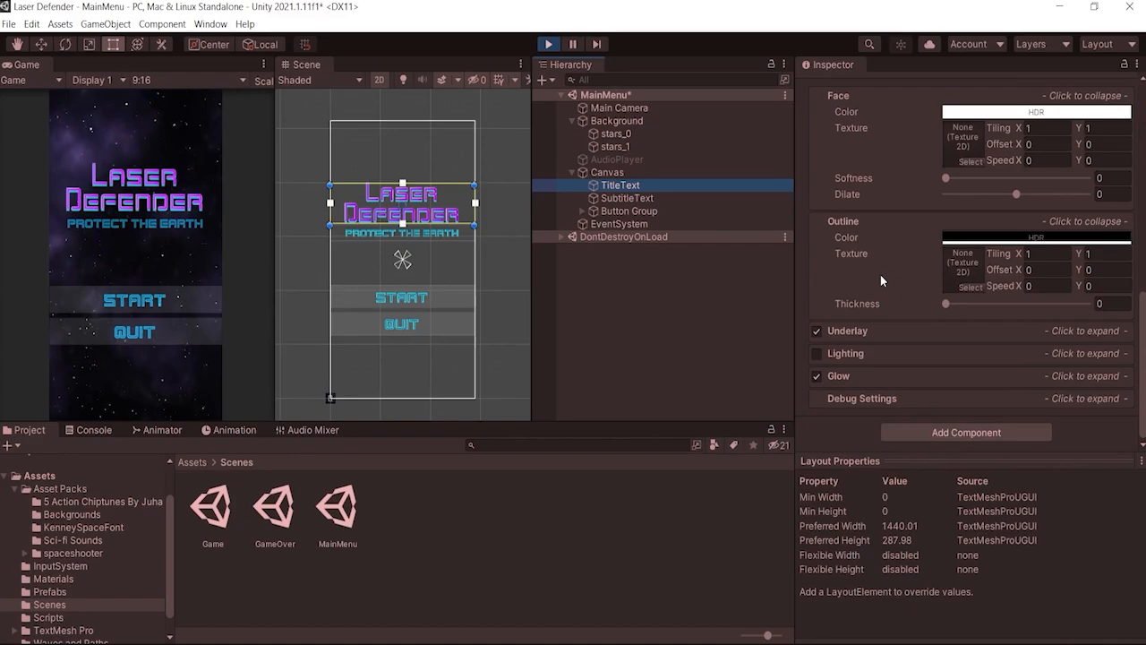
click(863, 331)
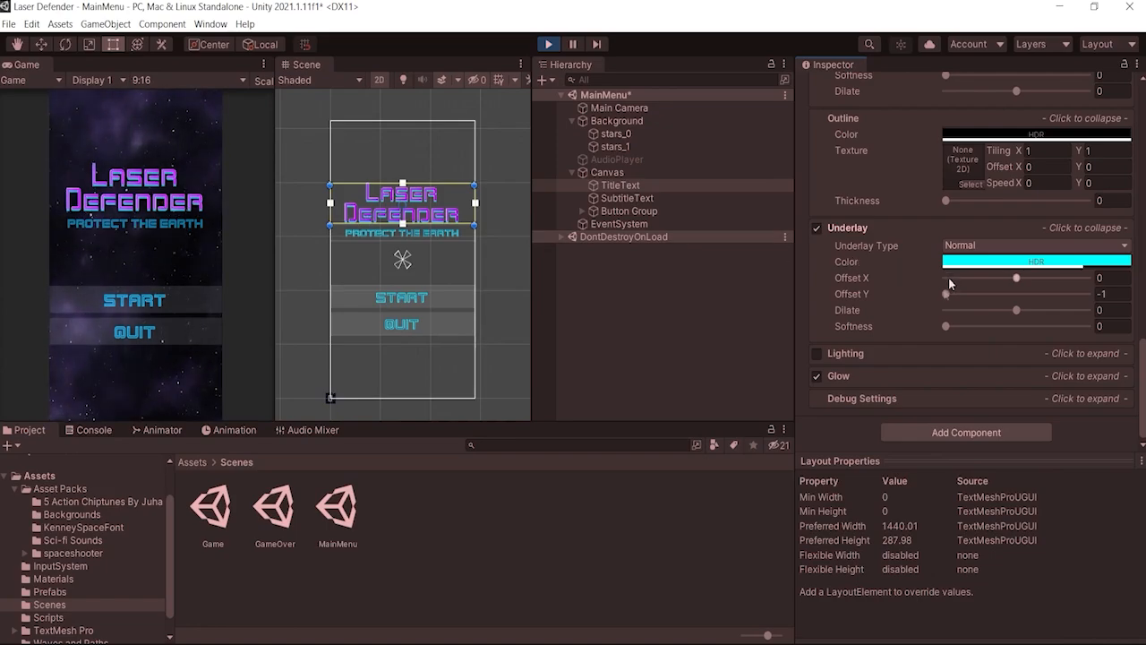
click(867, 376)
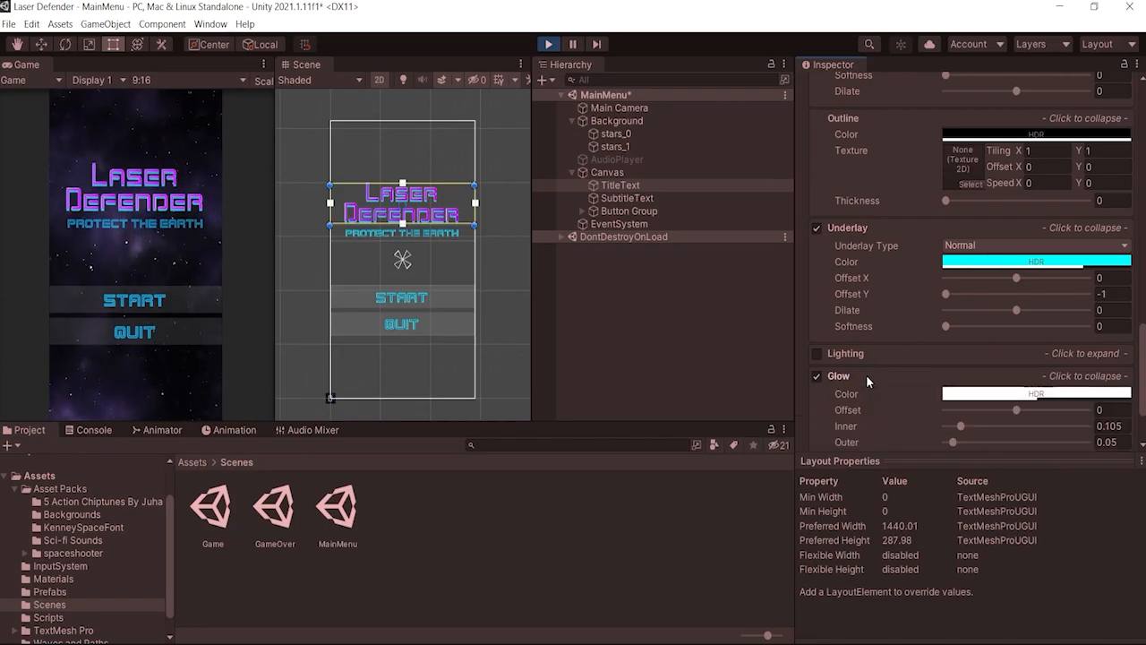
scroll(894, 356, down, 3)
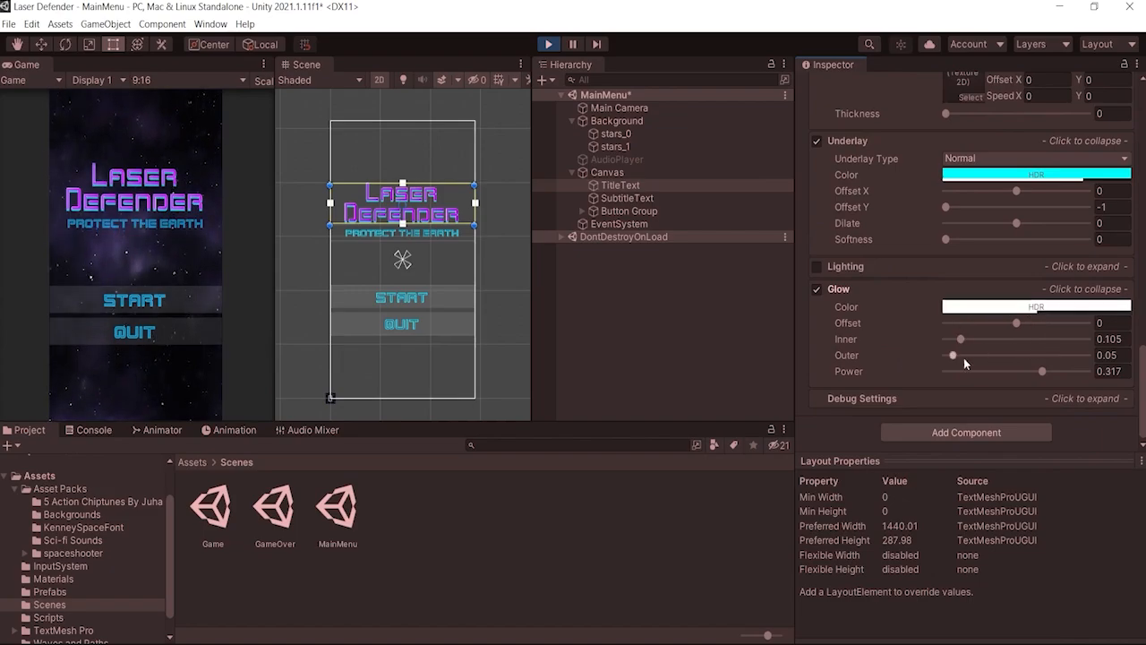
- Switch Underlay and Glow off and on in the TitleText's material to compare the title with and without each effect
click(817, 141)
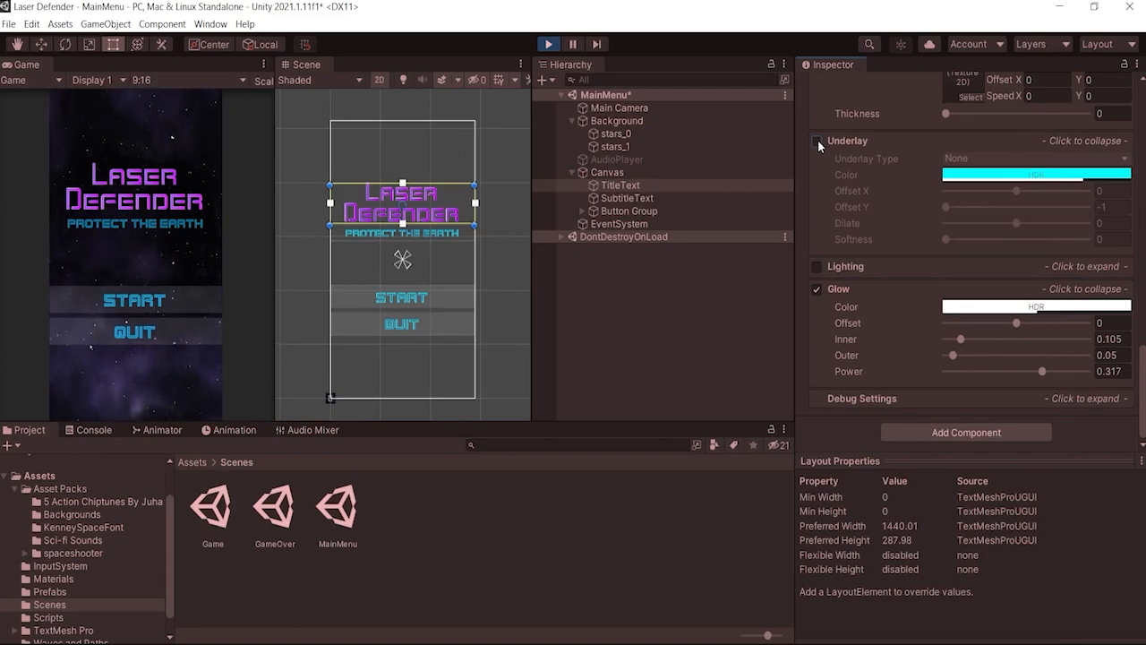
click(817, 141)
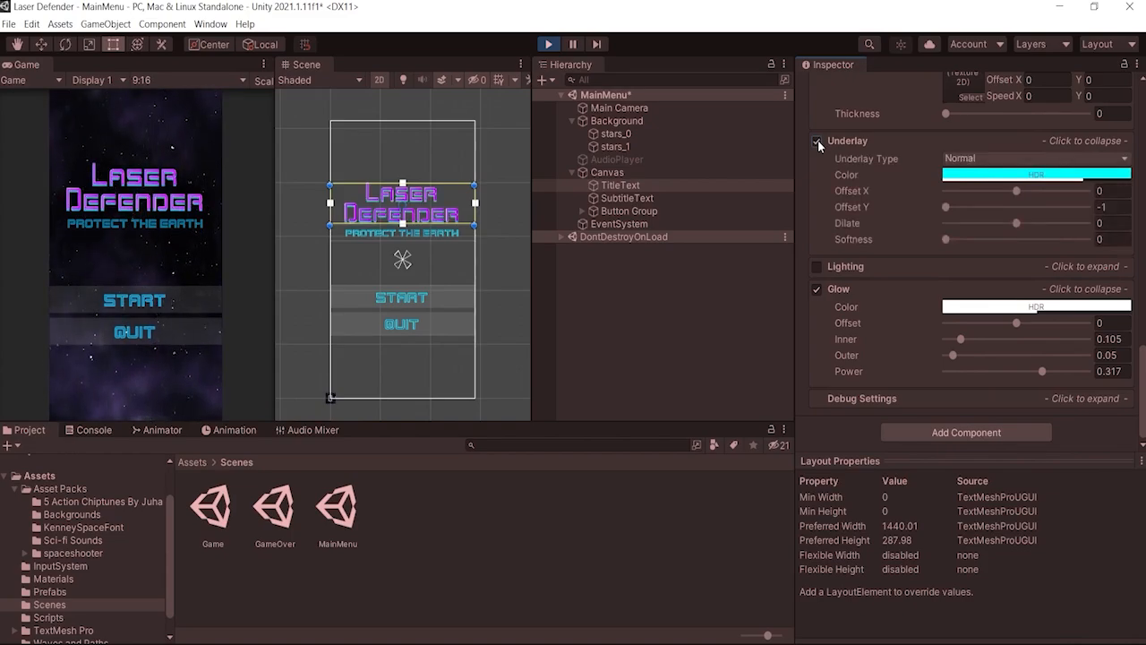
click(816, 289)
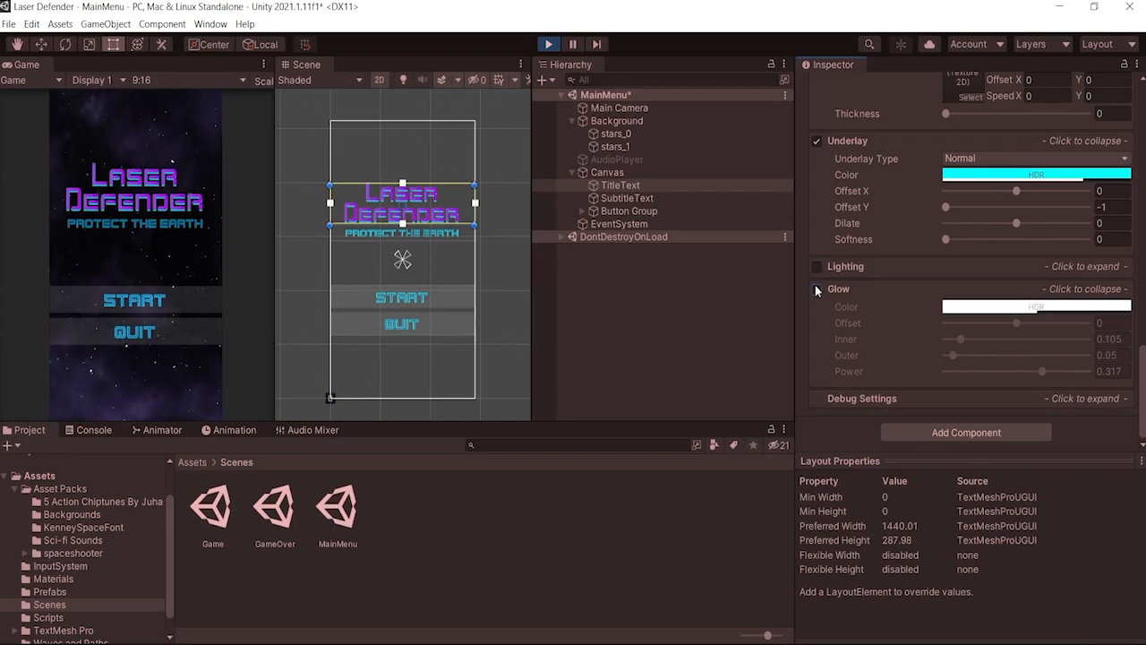
click(815, 289)
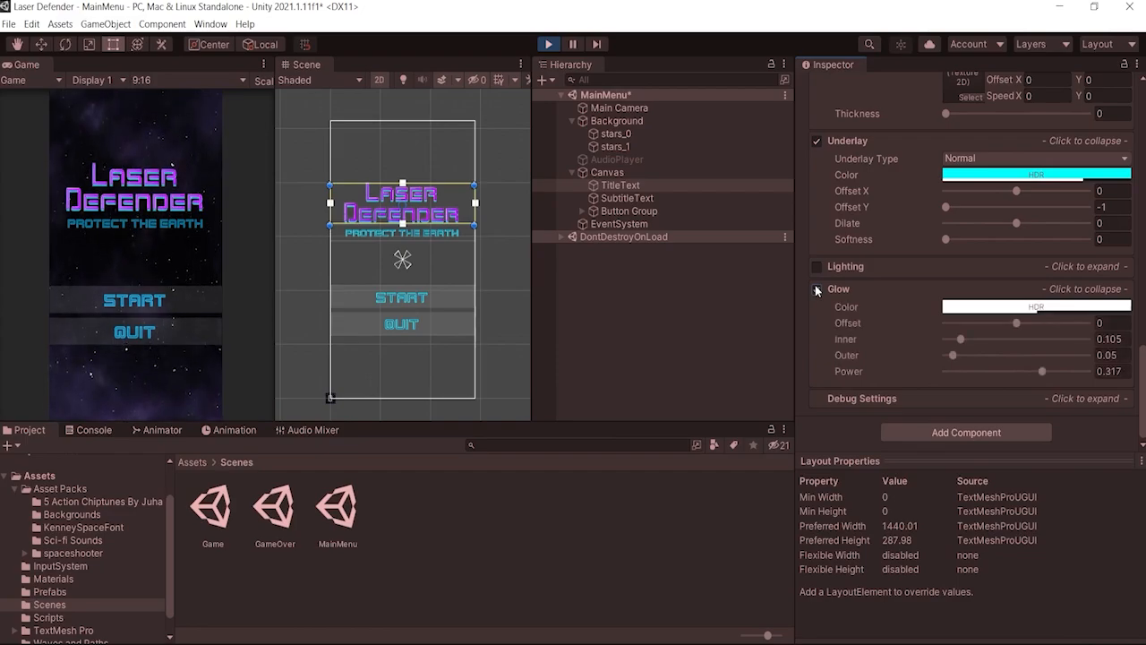
click(815, 288)
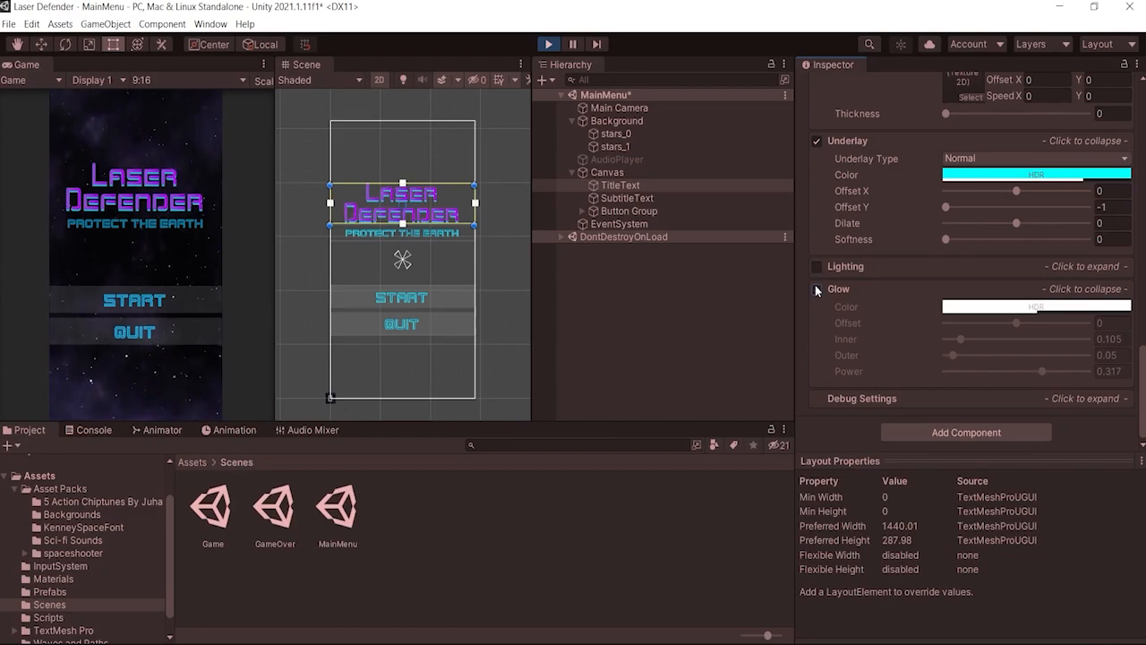
- Examine the SubtitleText's text and font settings and the font assets in the KenneySpaceFont folder
click(657, 196)
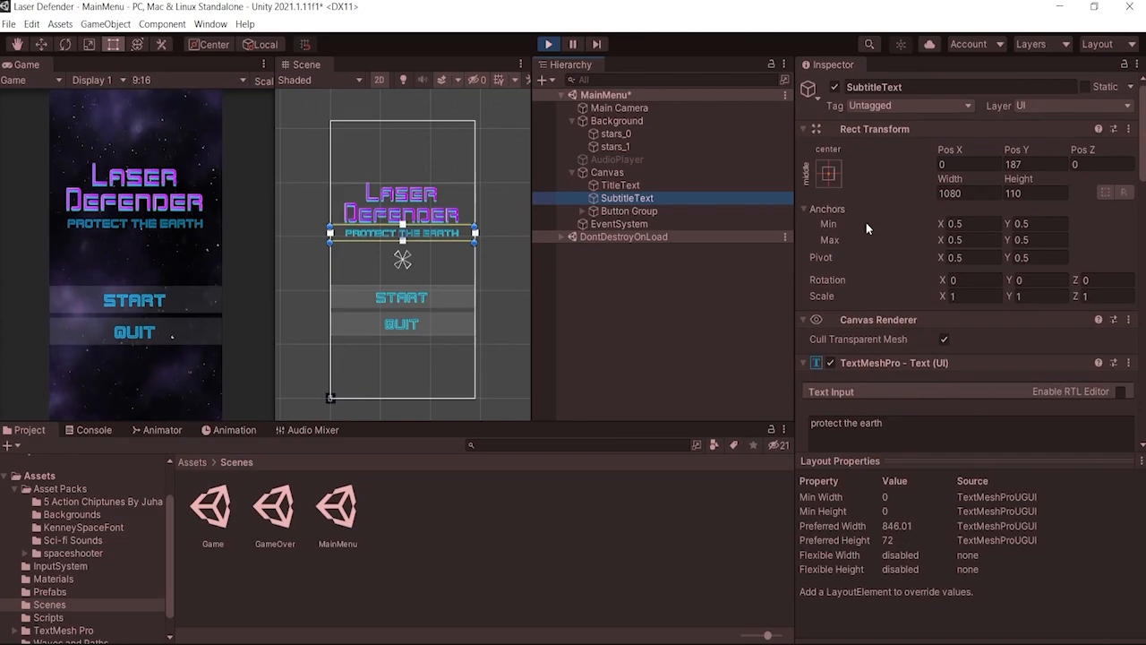
scroll(865, 222, down, 5)
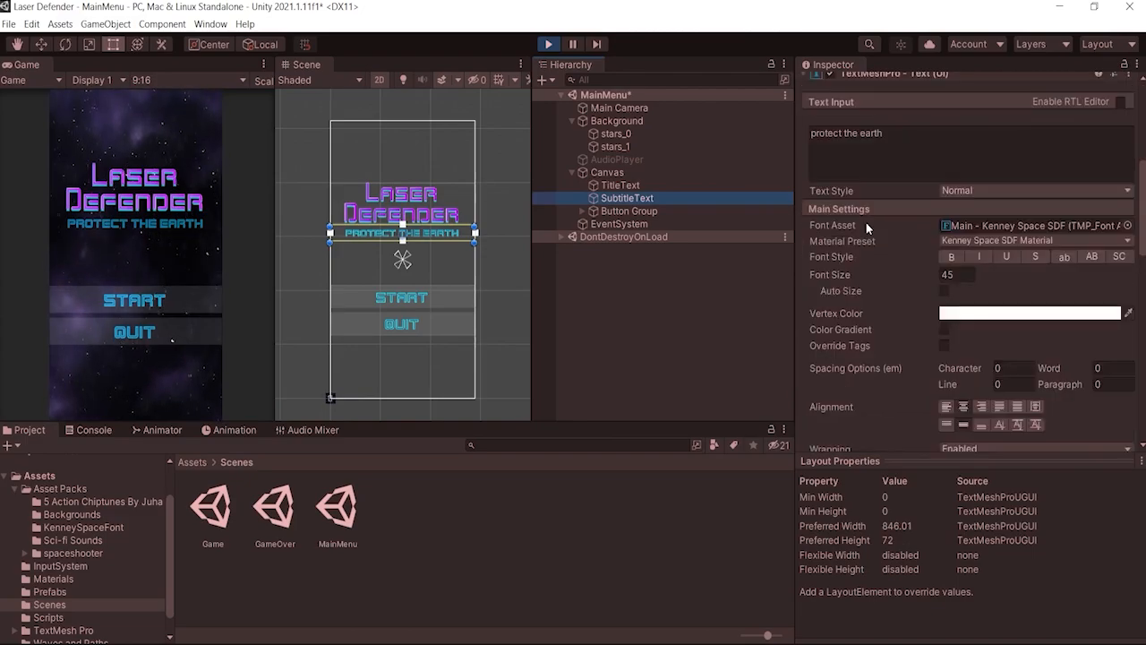
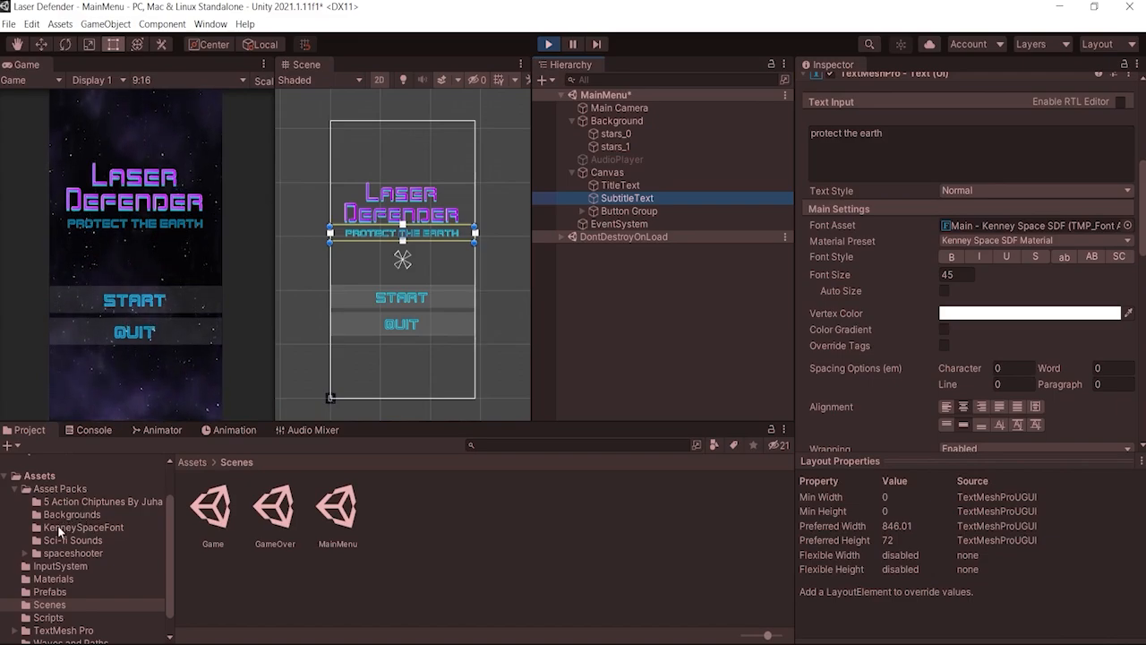
click(58, 527)
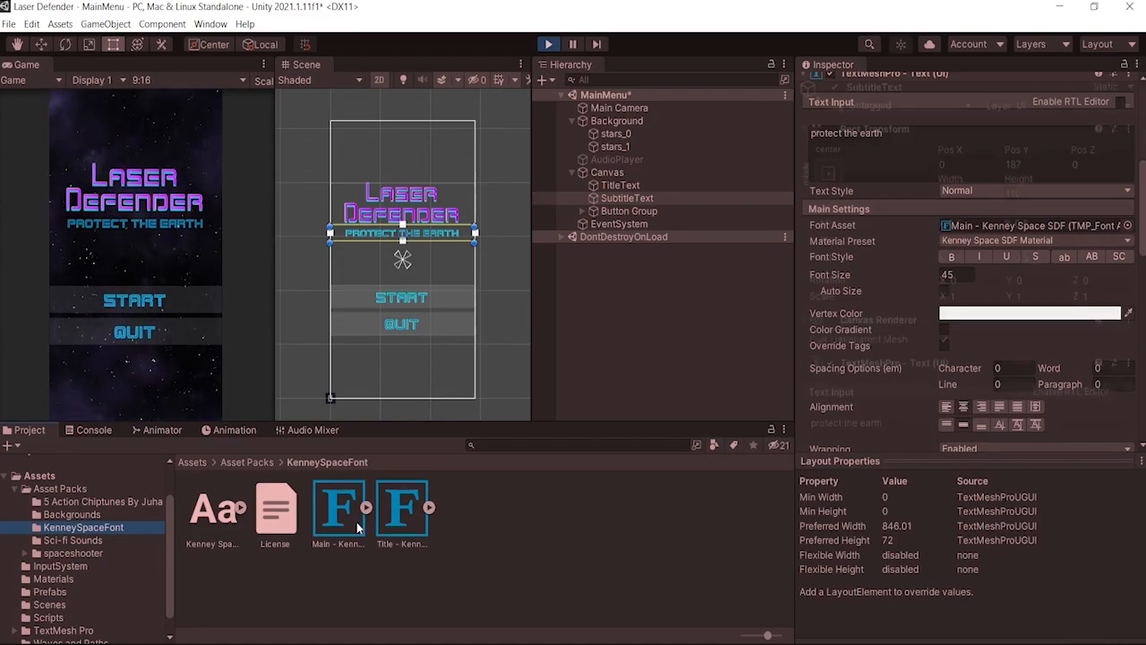
scroll(967, 269, up, 5)
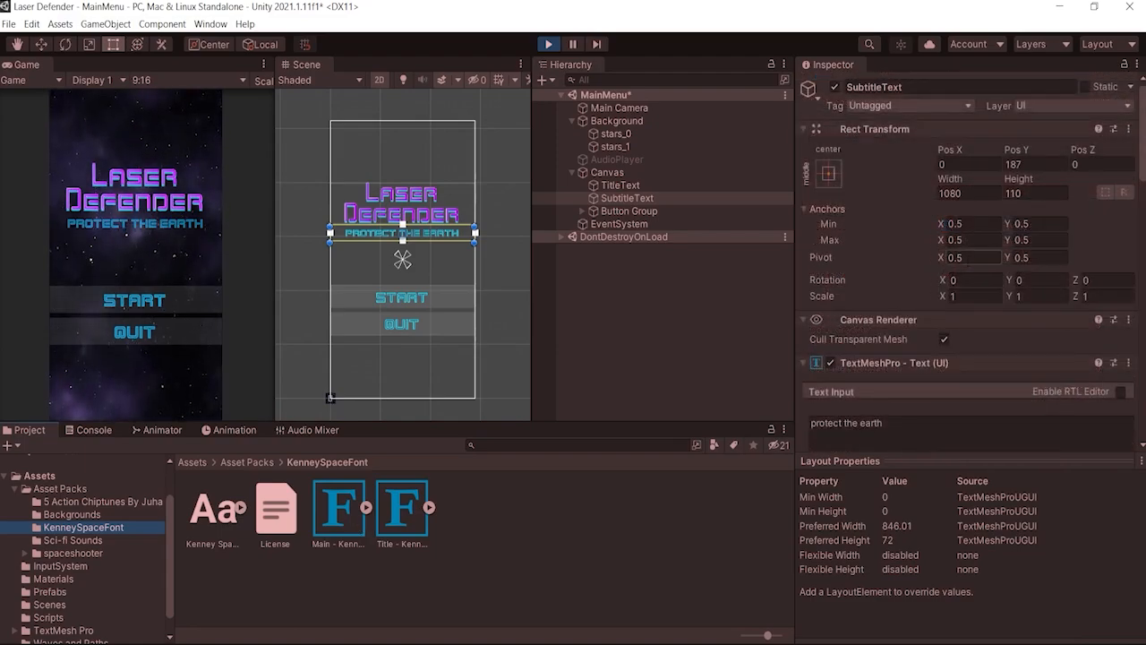
- Examine the Button Group's size, position and Vertical Layout Group settings, including its spacing
click(634, 211)
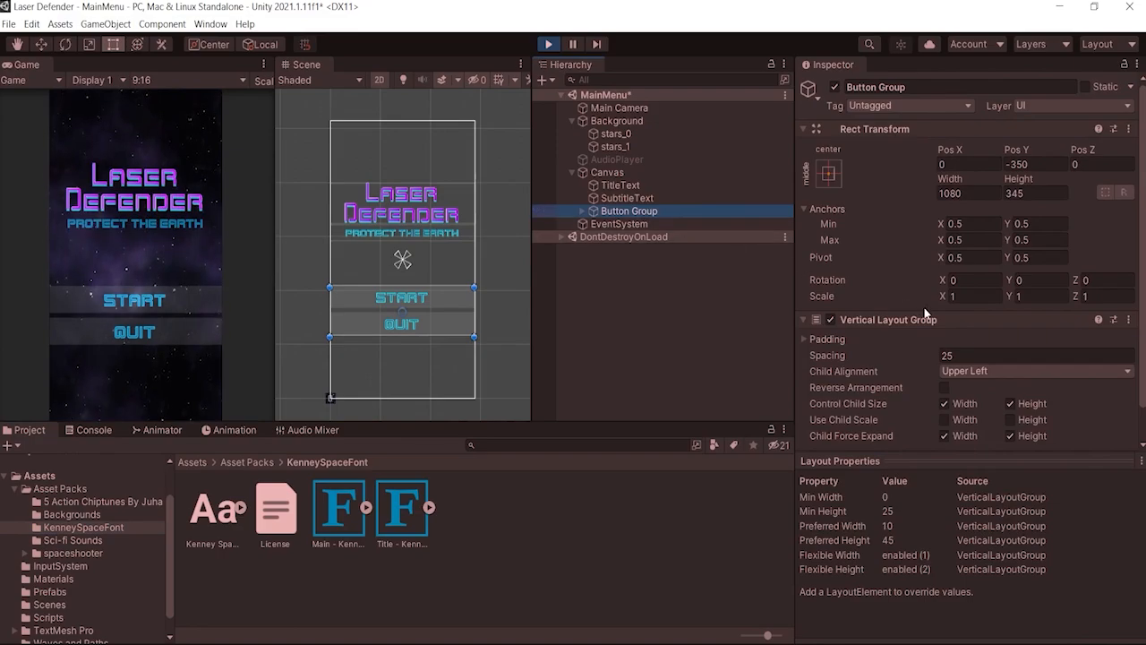
scroll(925, 311, down, 1)
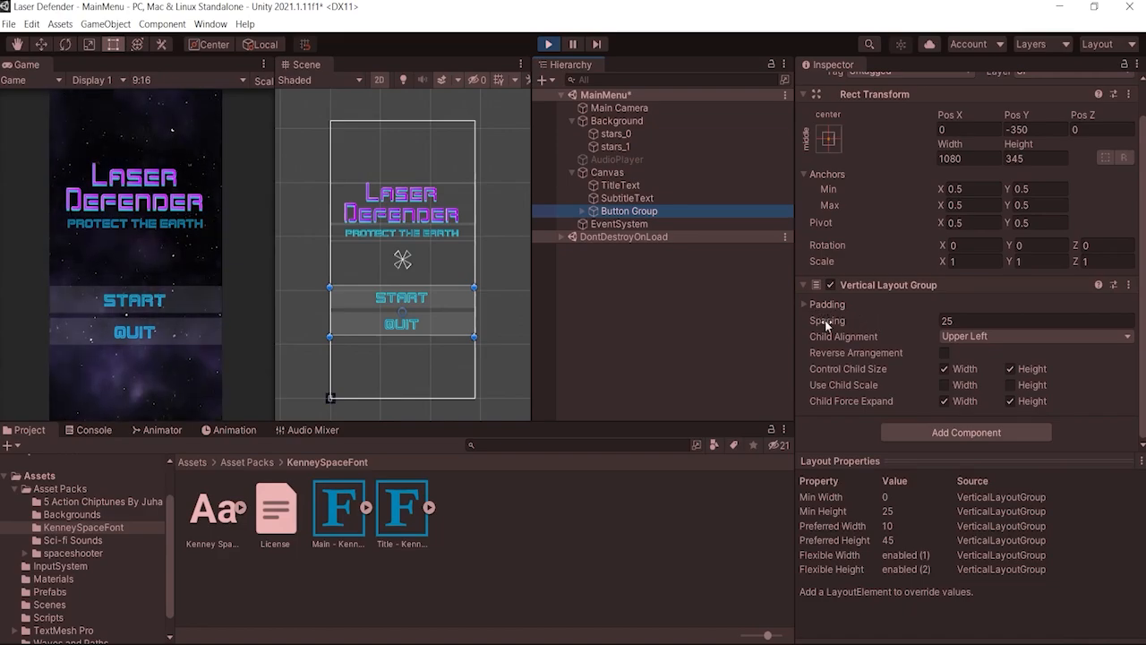
click(939, 320)
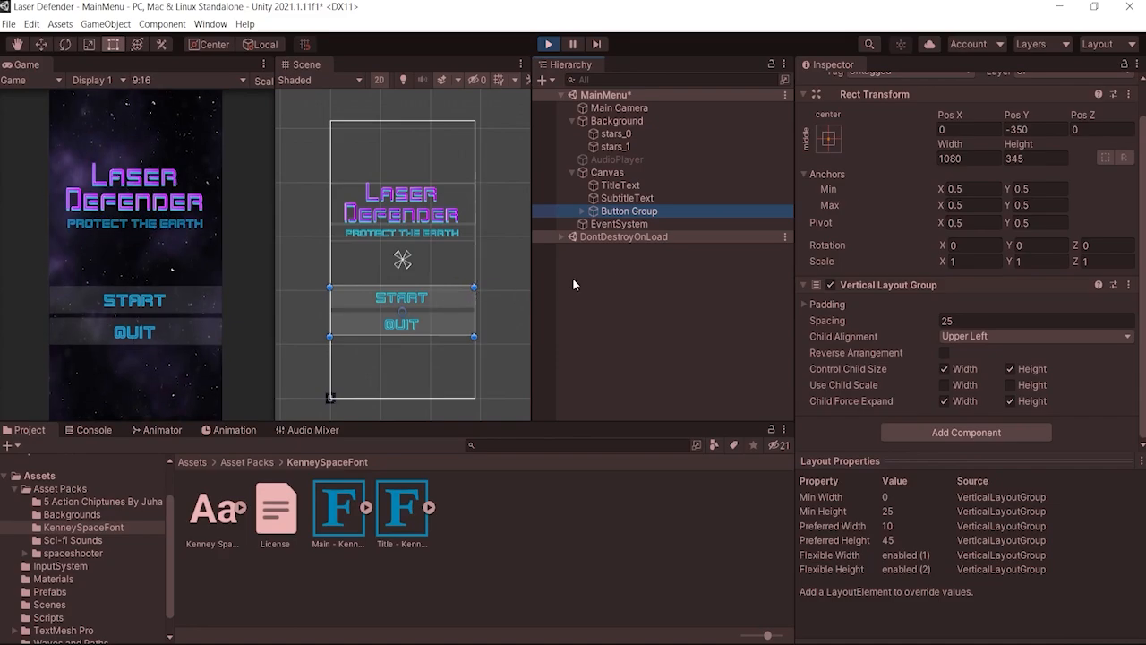
- Try stretching the Button Group upward to a height of about 522.5 in the scene, and restore its original size
click(657, 211)
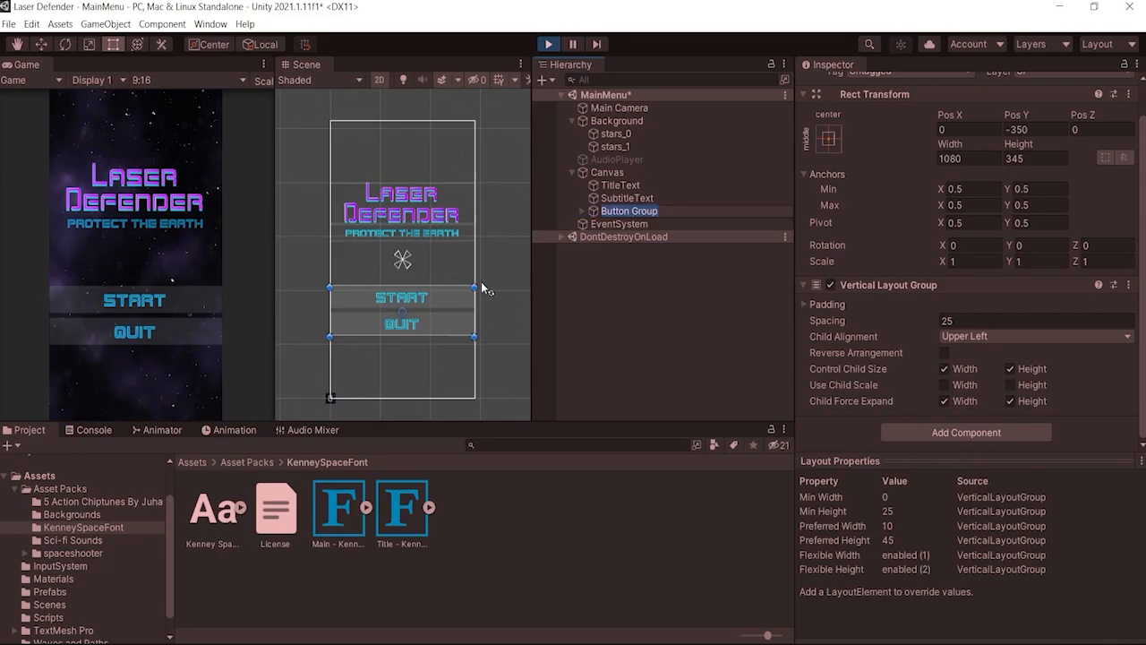
click(449, 285)
drag(448, 285, 453, 260)
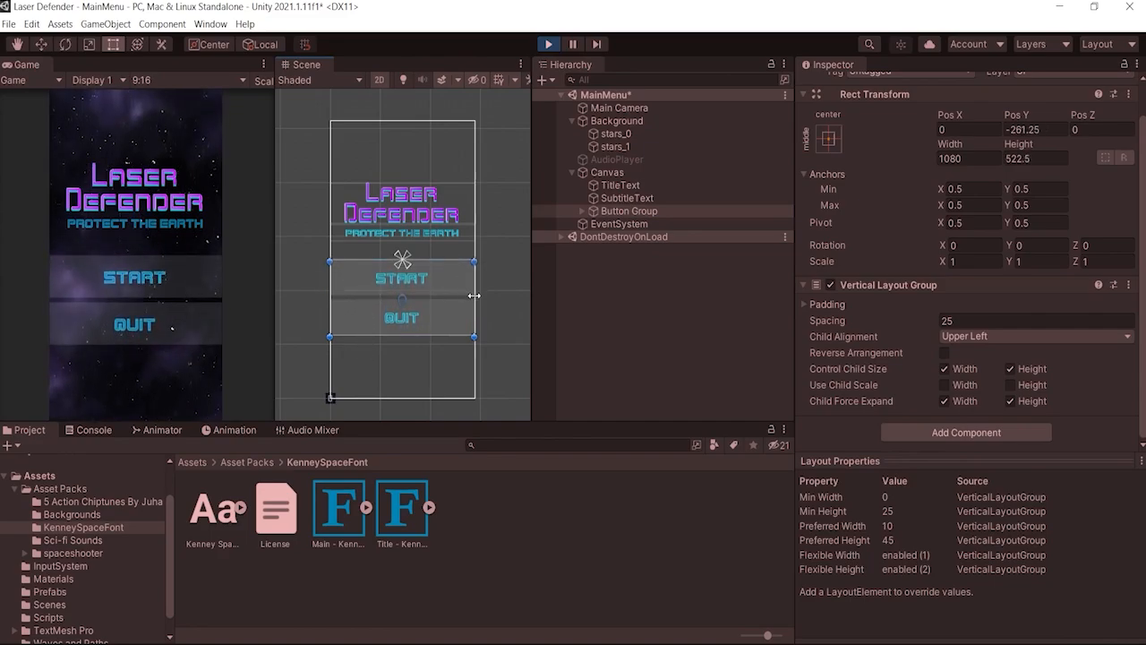
mouse_move(474, 295)
mouse_down()
mouse_move(421, 291)
mouse_move(482, 291)
mouse_move(472, 291)
mouse_up()
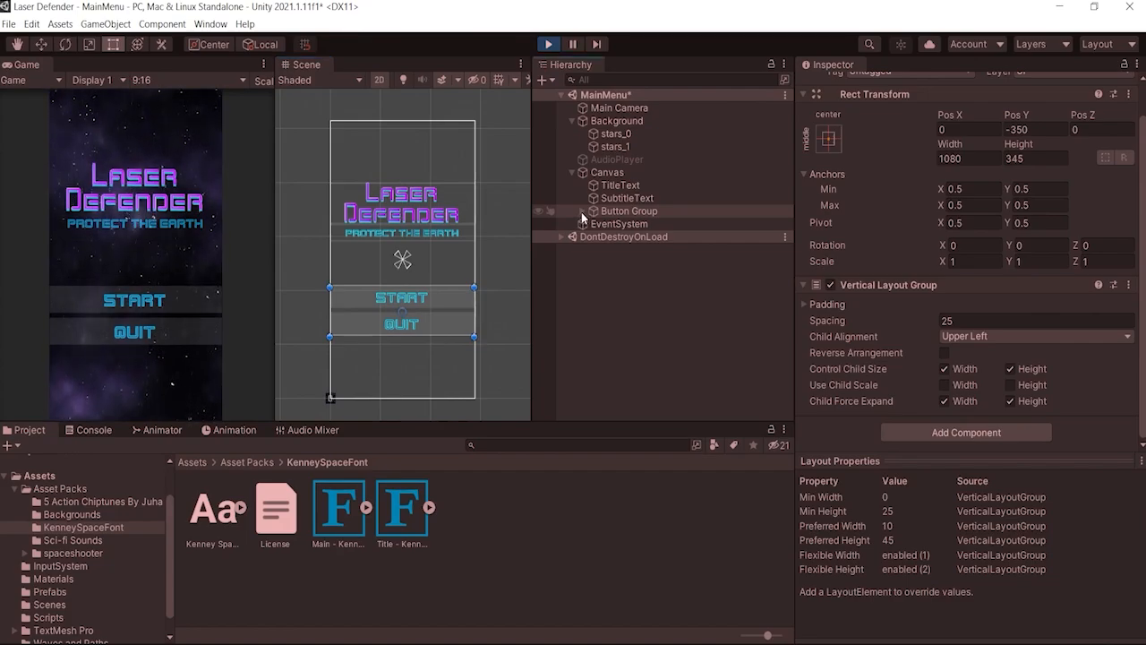
- Expand the Button Group with its StartButton and QuitButton, and examine both buttons' transform and image settings
click(581, 212)
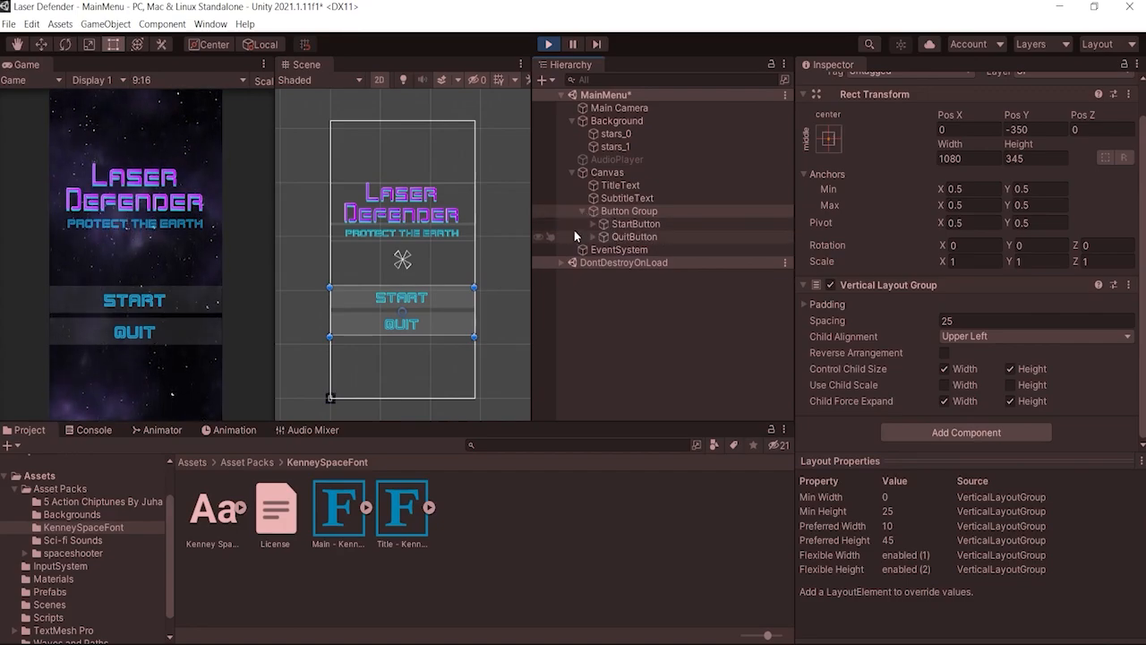
click(625, 225)
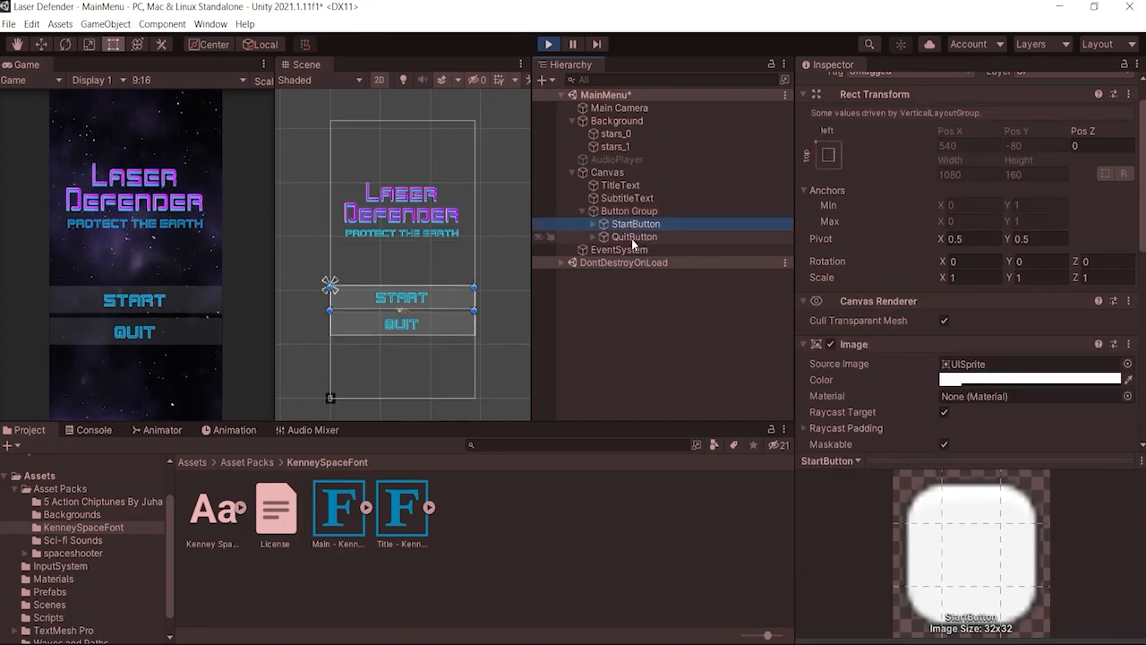
click(632, 238)
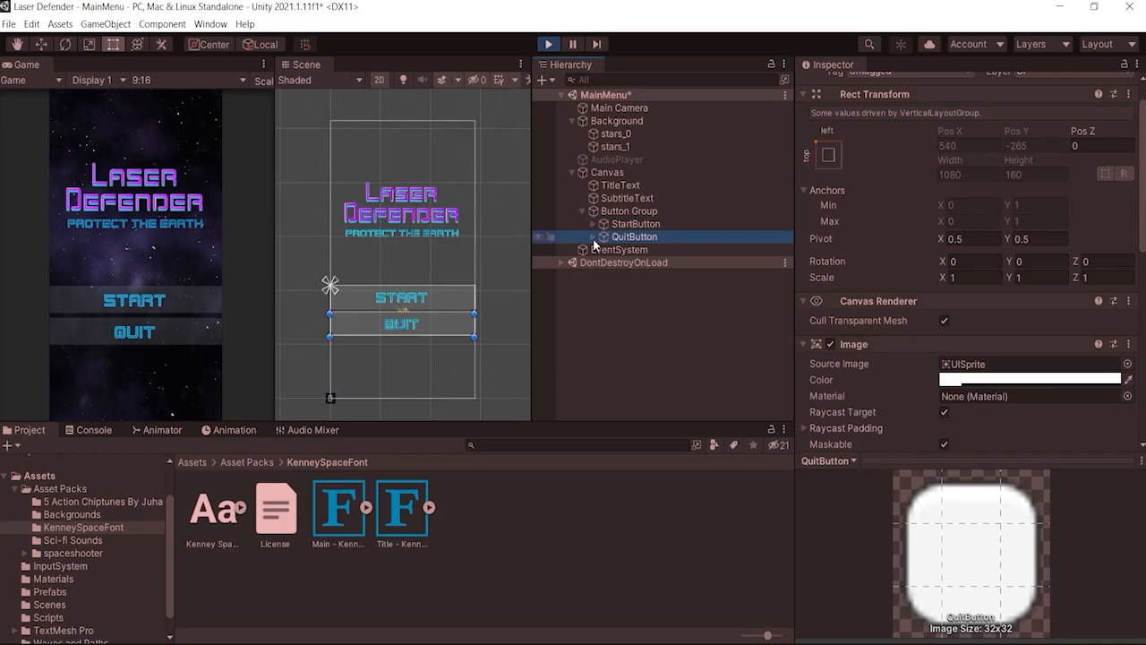
click(593, 236)
click(592, 224)
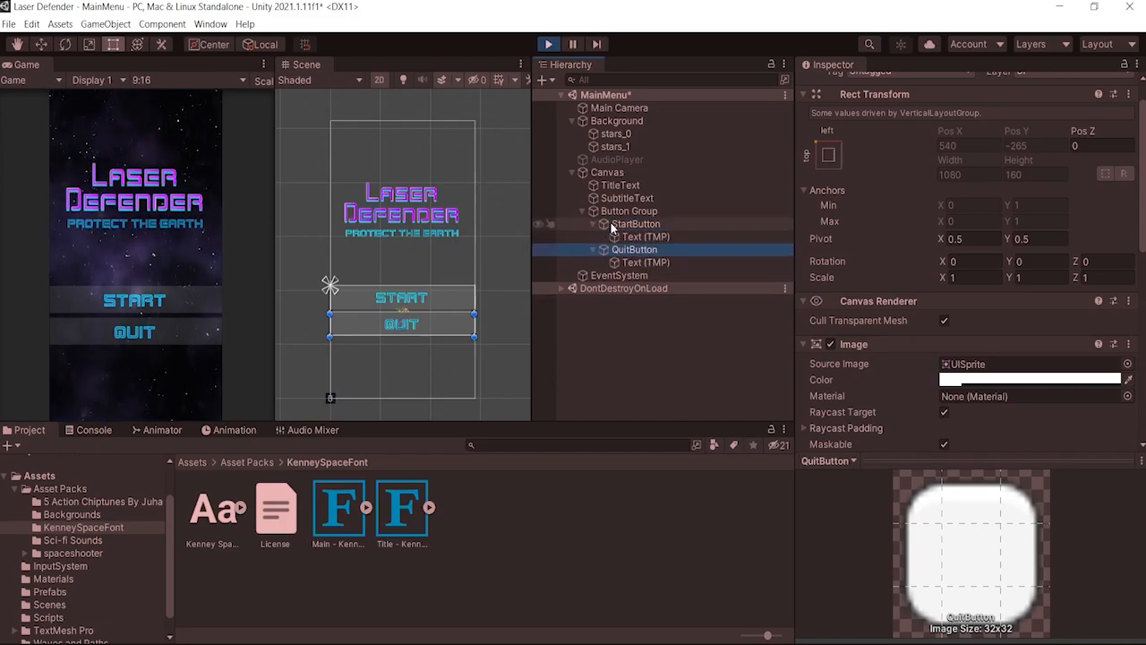
- Examine the text objects of StartButton and QuitButton, including the start label's font, size and alignment settings
click(630, 237)
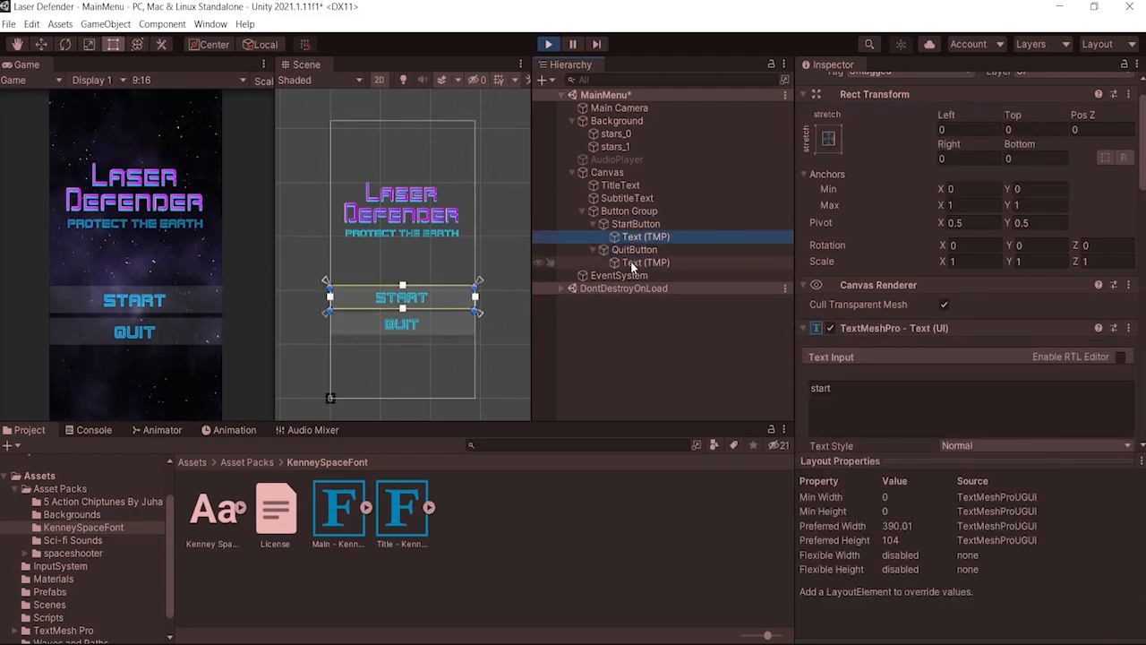
click(632, 262)
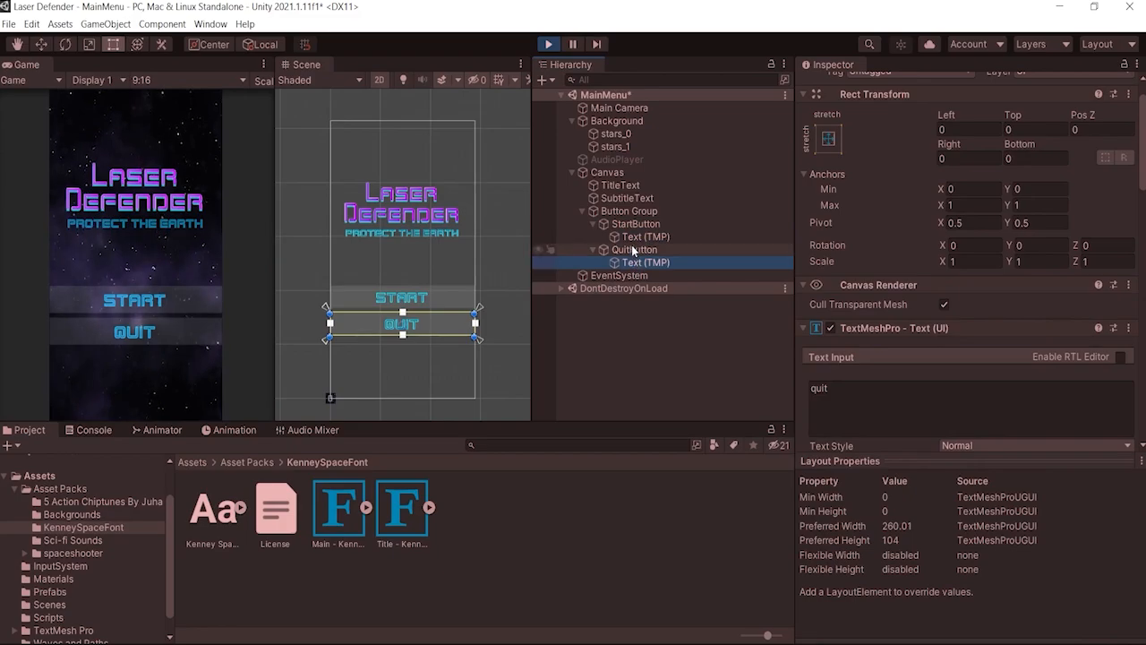
click(633, 238)
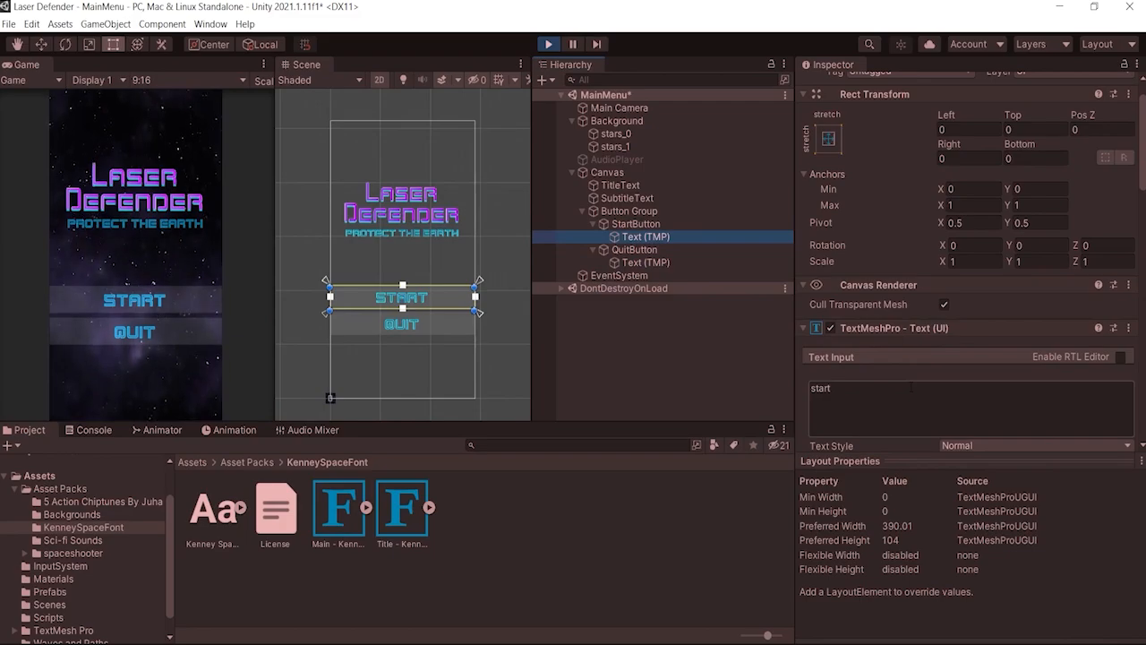
scroll(910, 389, down, 3)
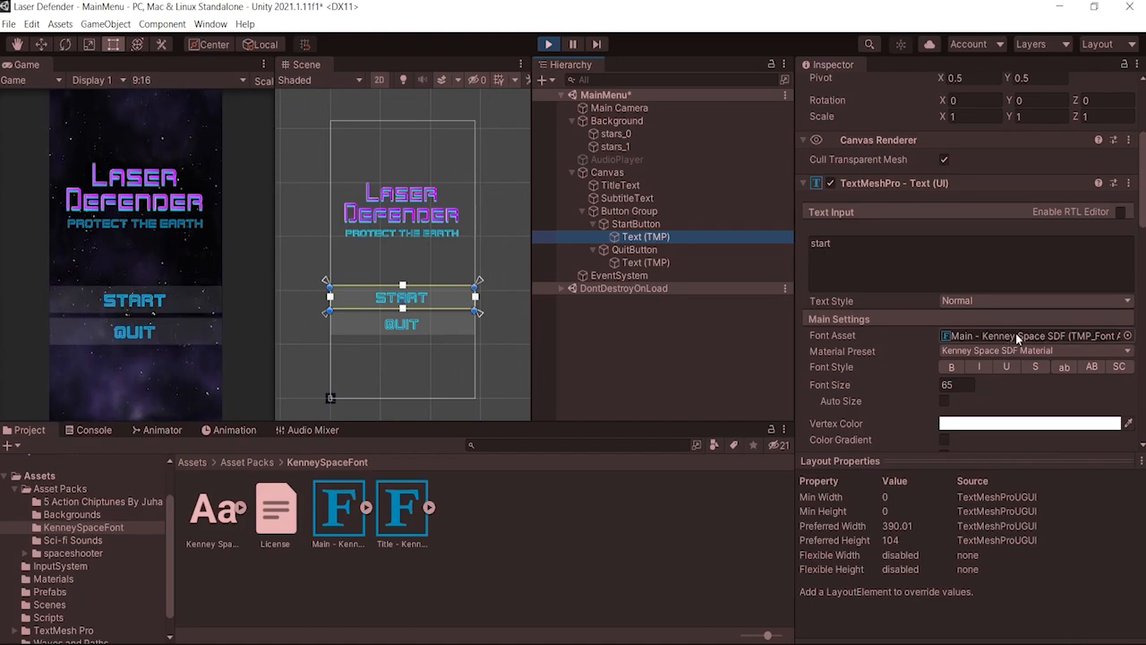
scroll(1017, 338, down, 4)
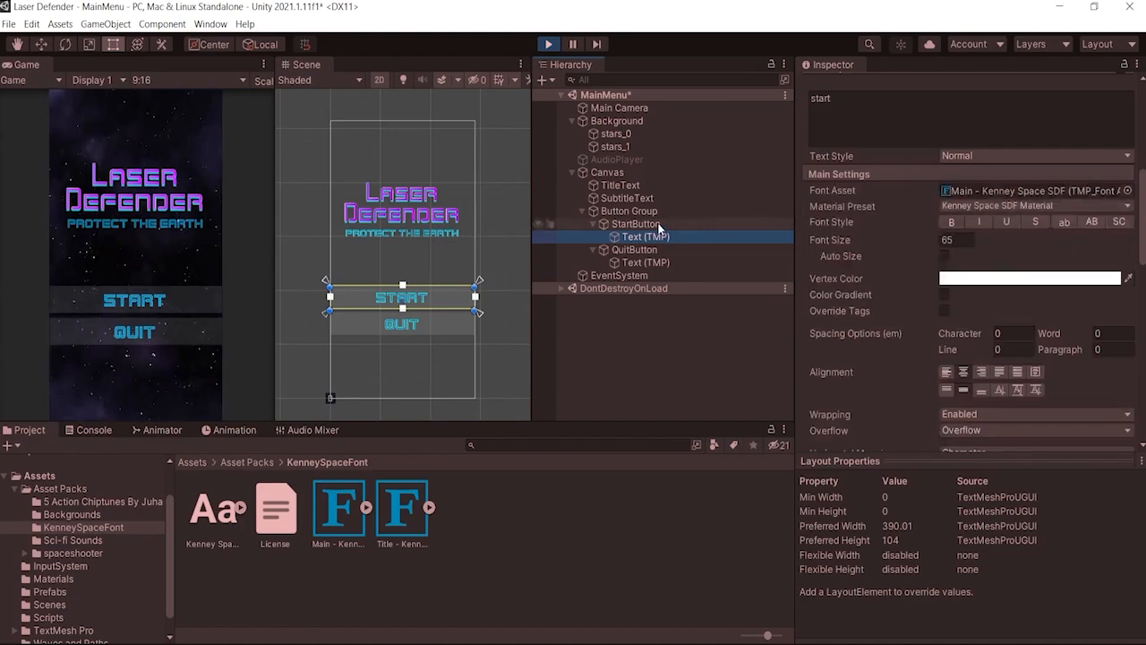
- Review the StartButton's colour tint states against the running game and stop play mode
click(638, 224)
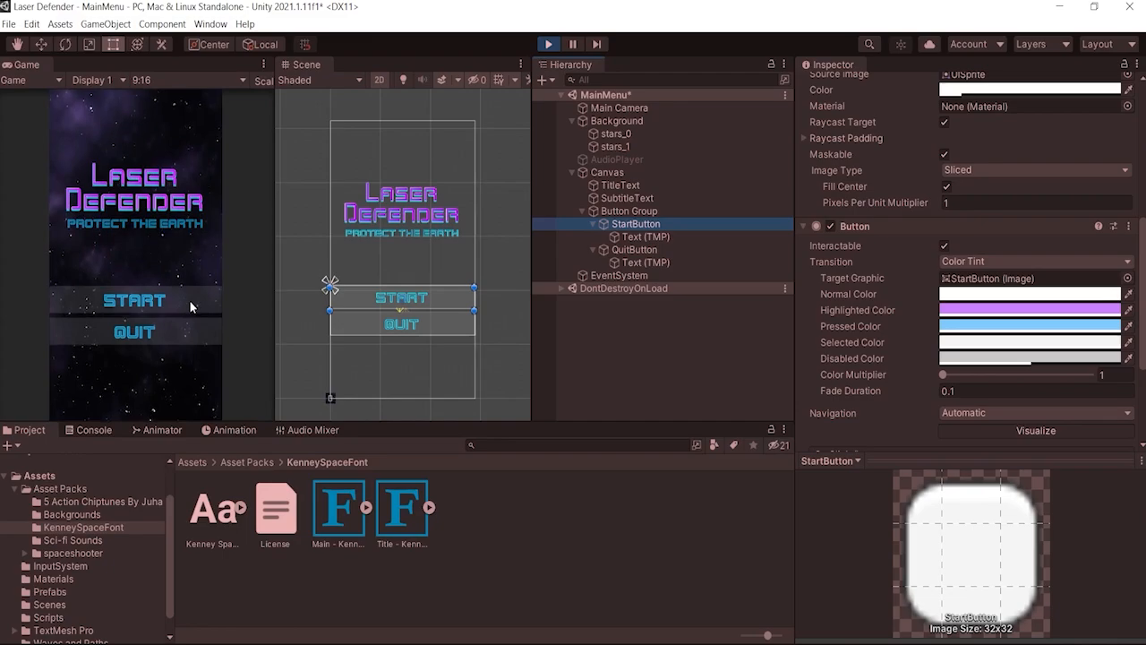
click(199, 272)
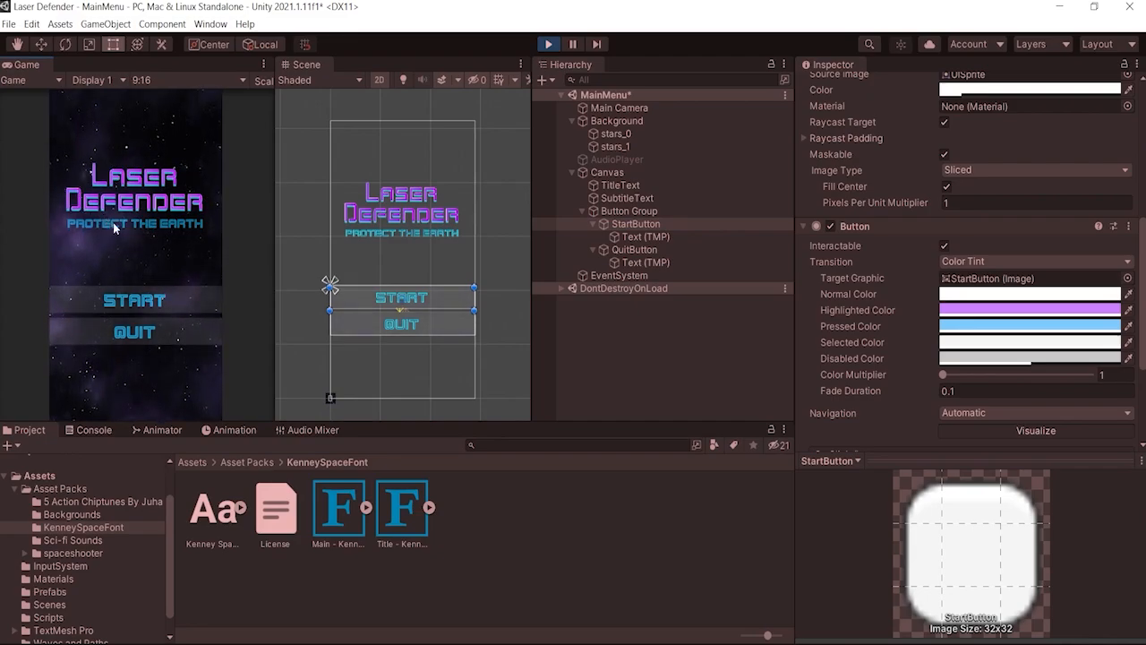
click(549, 44)
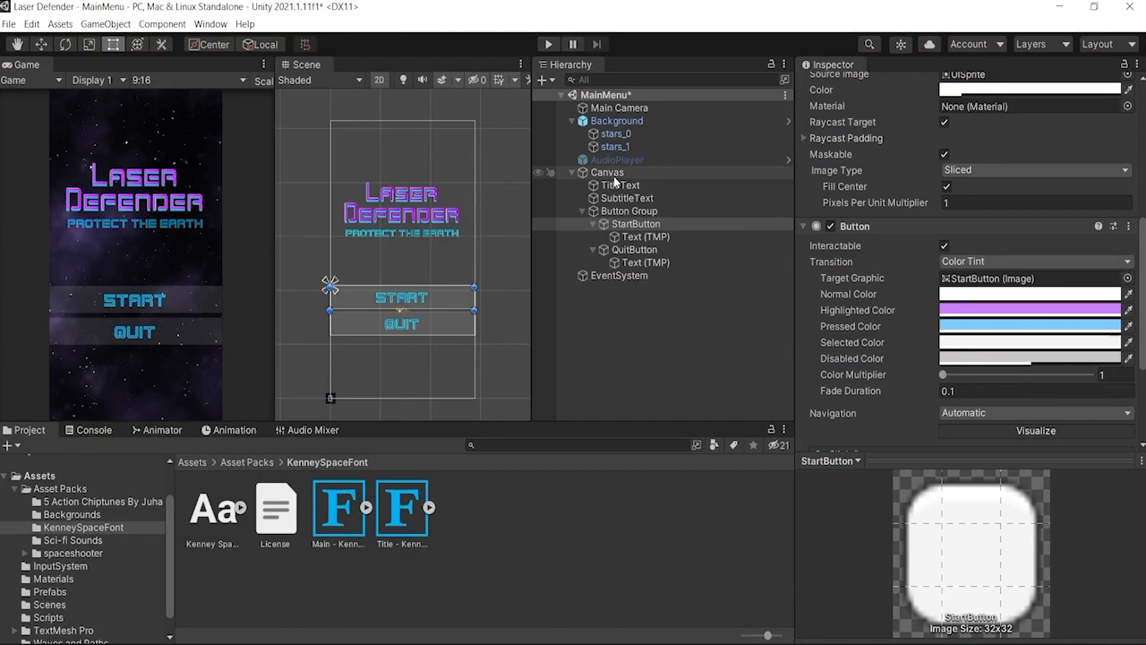
- Save the MainMenu scene and select its asset in the Scenes folder
key(ctrl+s)
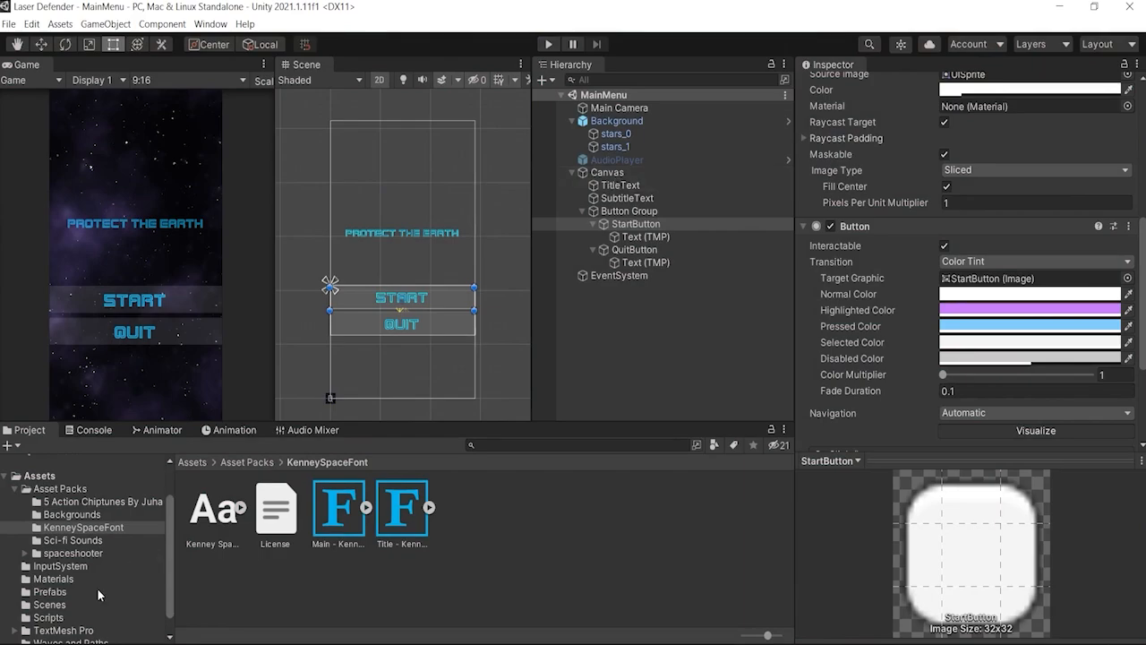
click(52, 606)
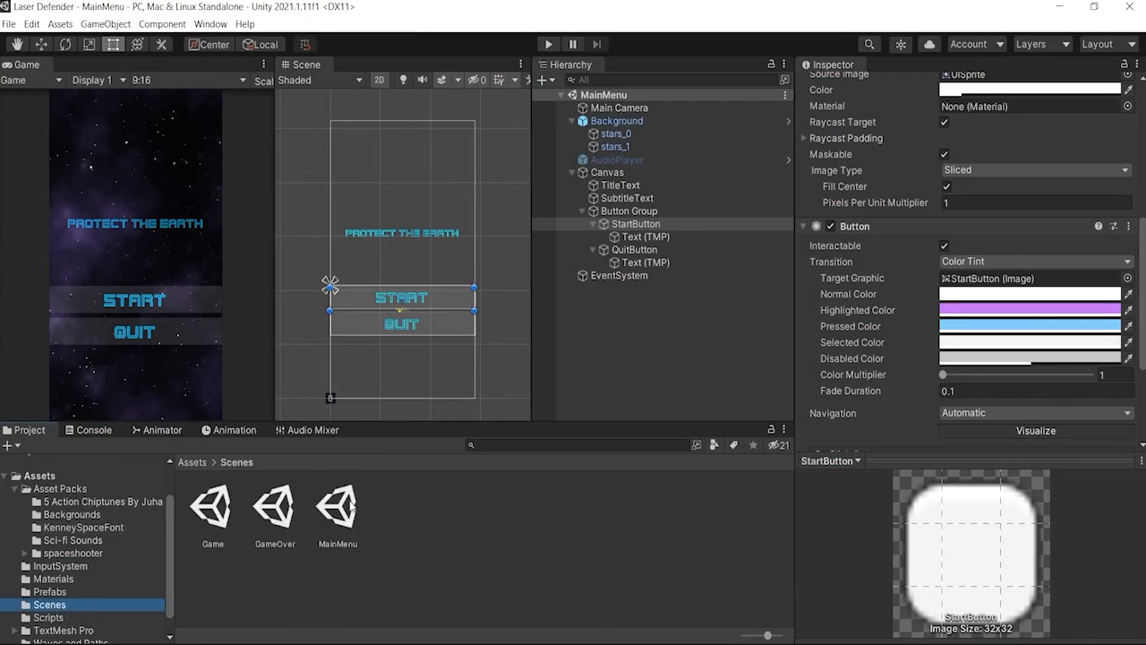
click(342, 511)
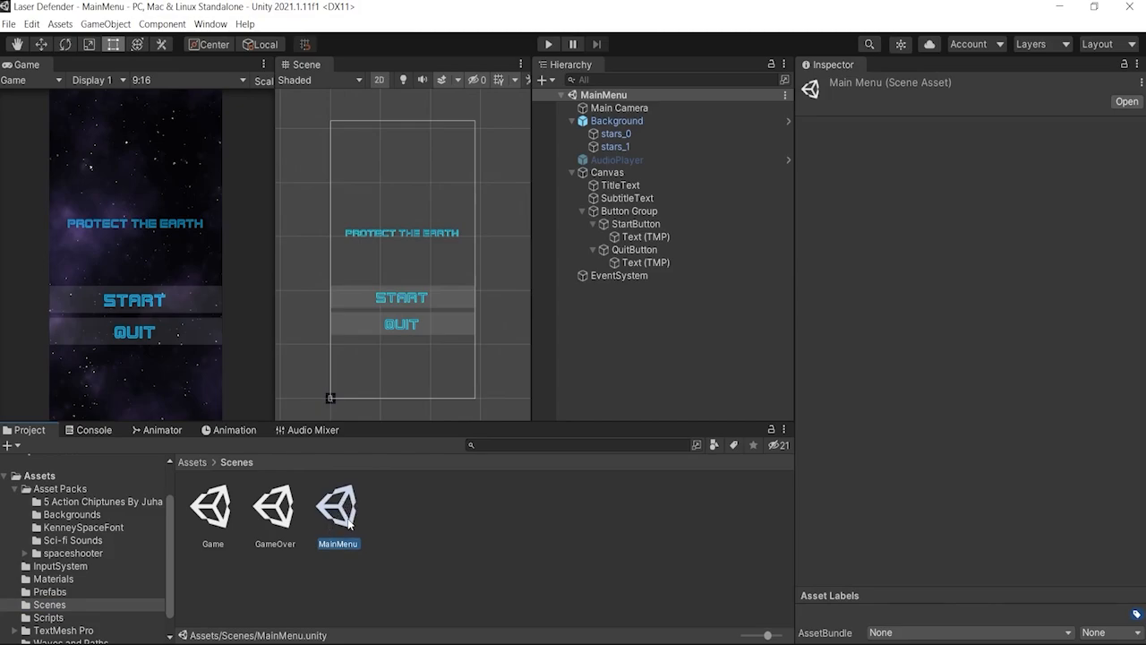
- Open the GameOver scene from the Scenes folder and expand its Canvas in the object tree
key(ctrl+d)
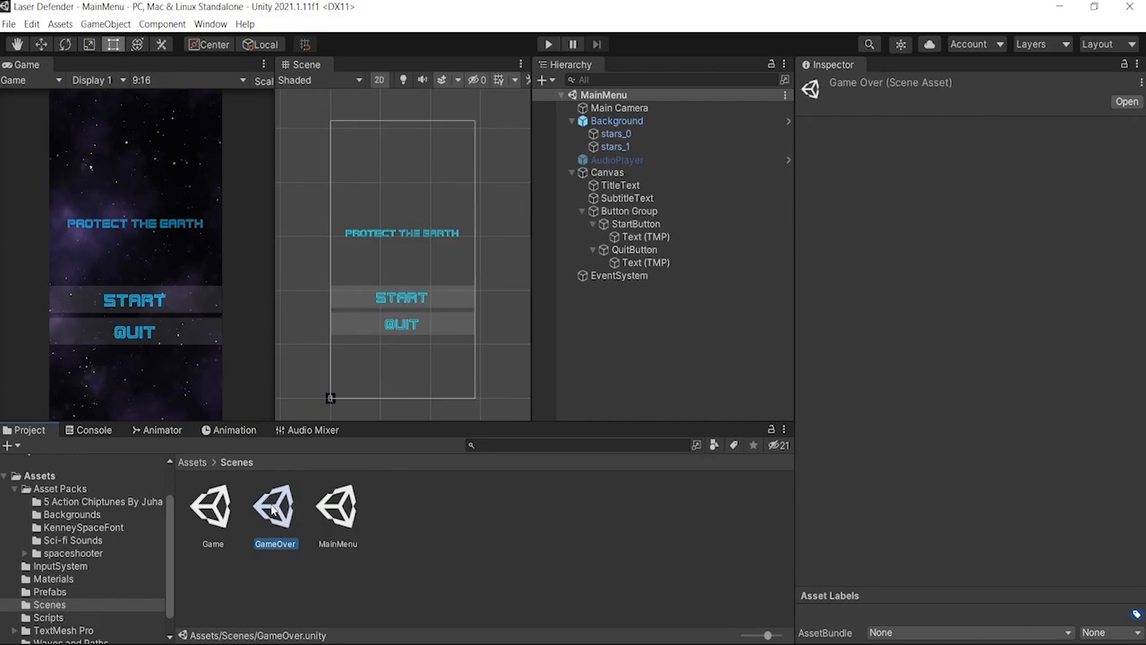
double_click(273, 510)
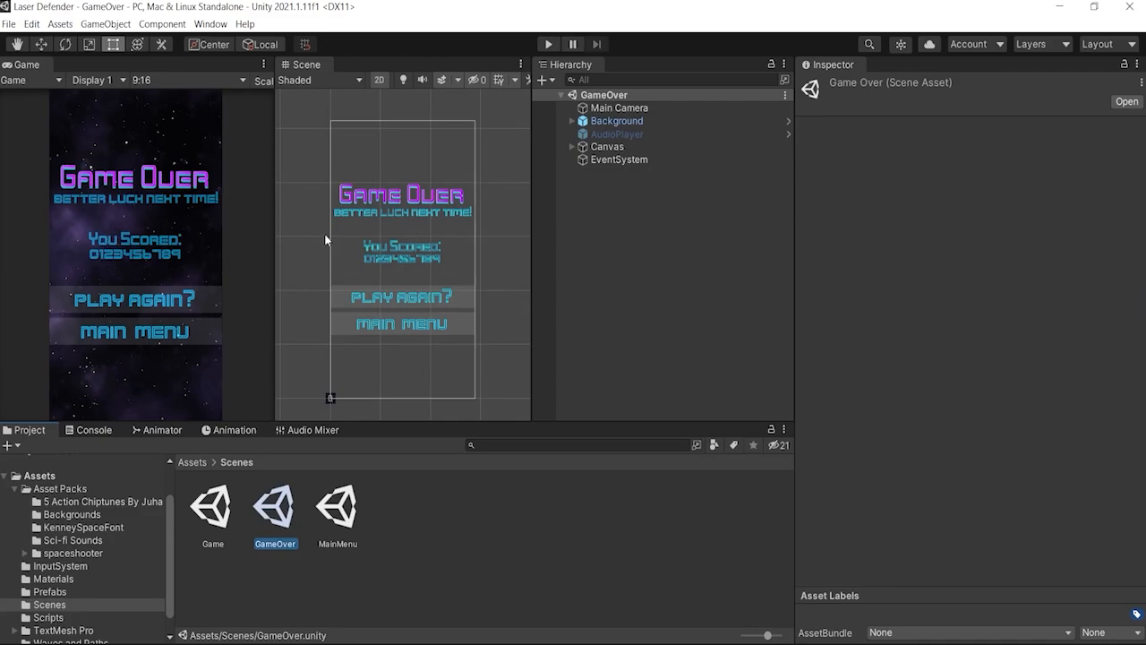
click(571, 147)
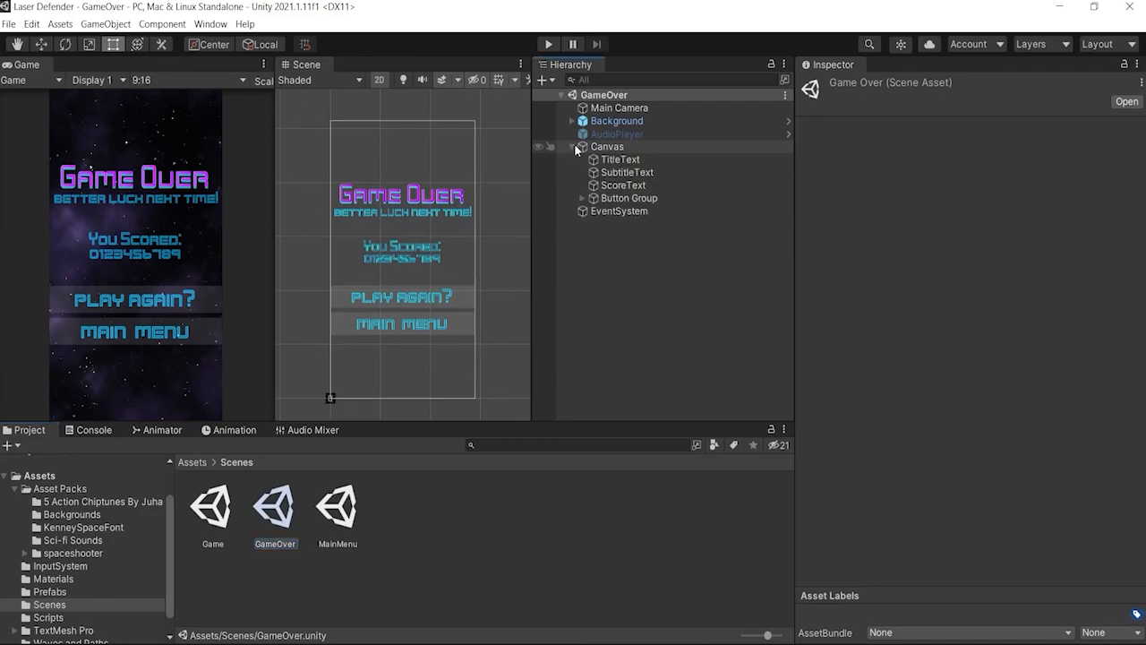
- Examine the ScoreText object's transform and text settings in the GameOver scene, and start play mode to test the scene
click(605, 185)
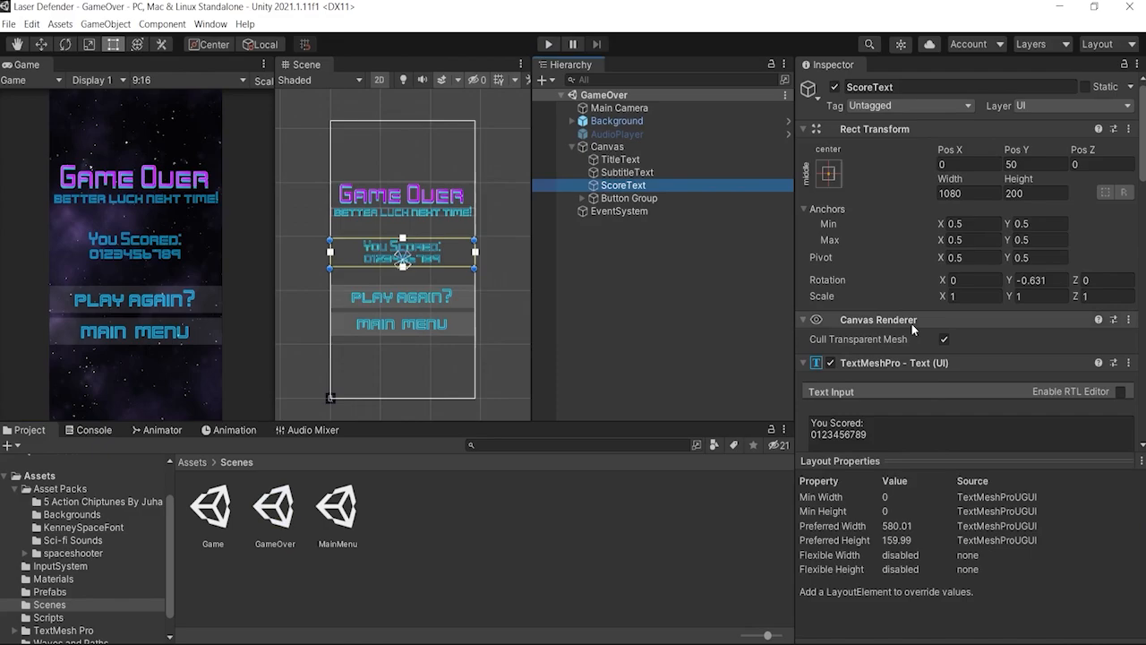
scroll(911, 323, down, 3)
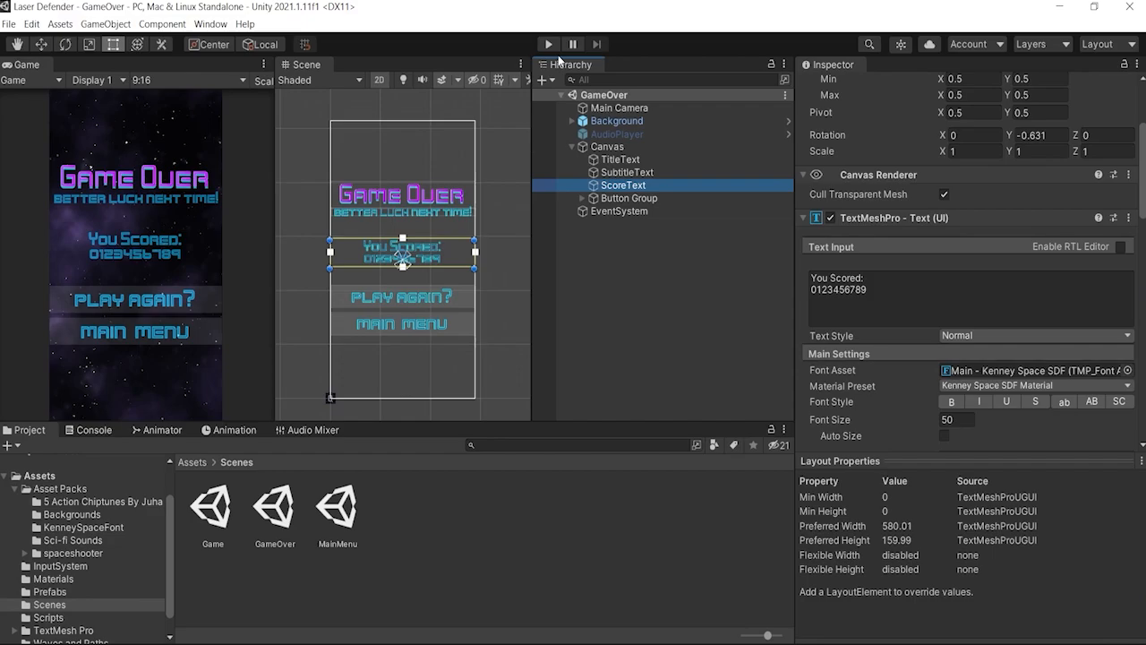
key(alt+Tab)
click(550, 47)
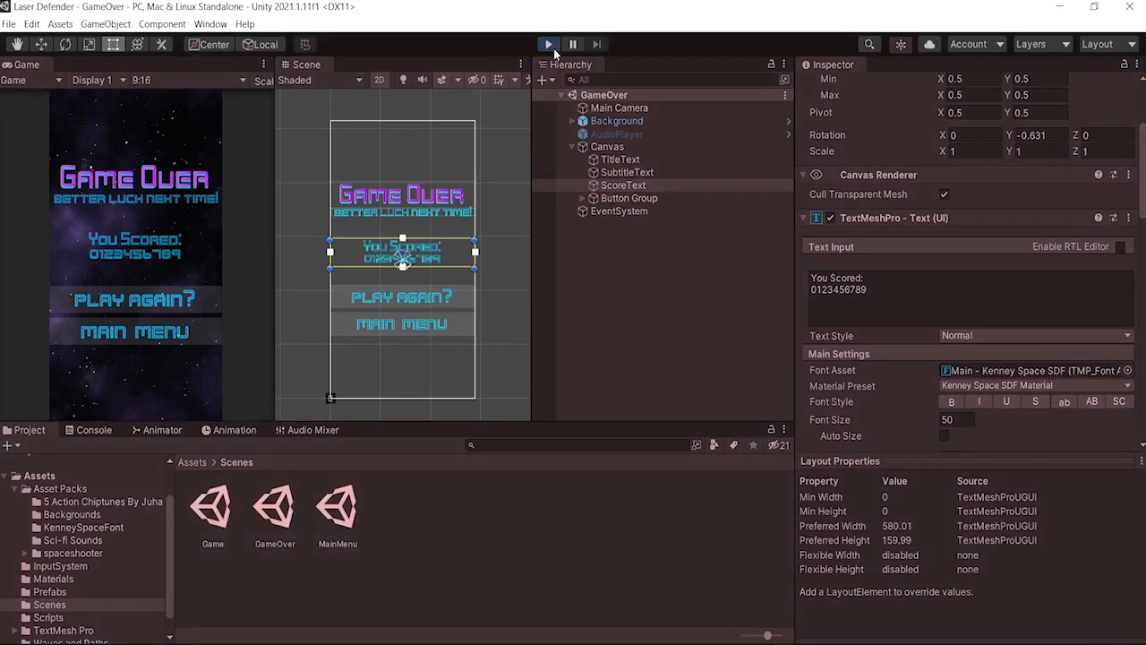